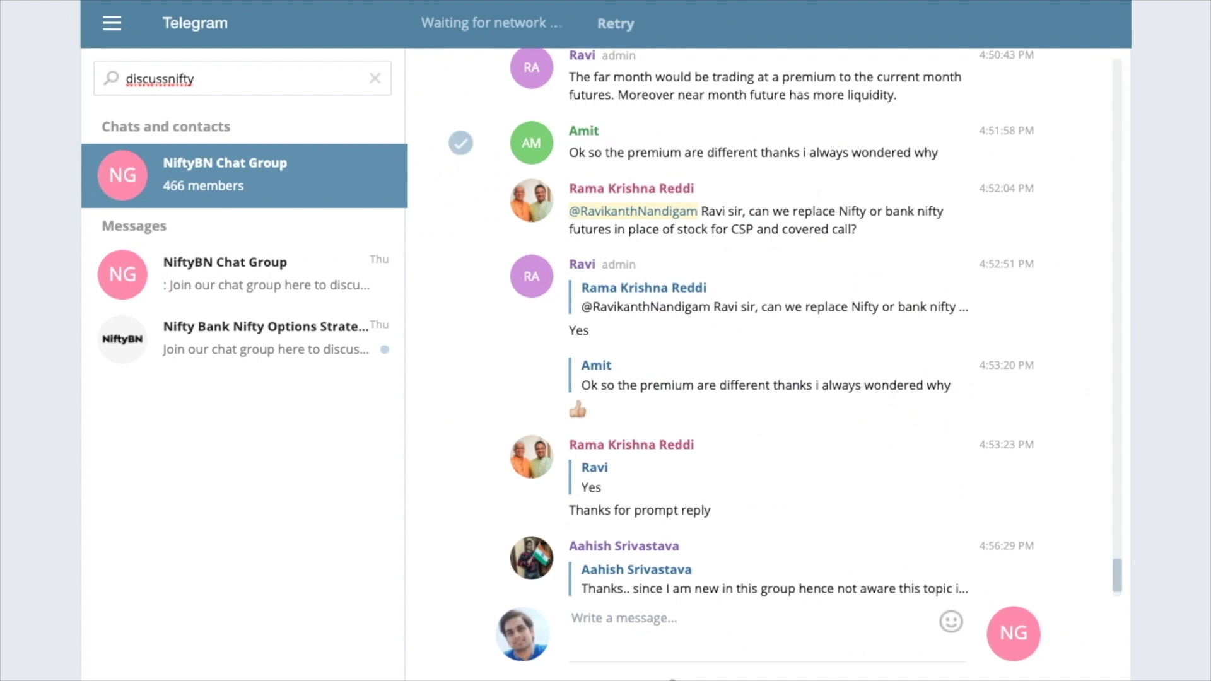
scroll(764, 322, "up", 10)
scroll(763, 322, "up", 3)
scroll(763, 322, "up", 3)
scroll(764, 322, "up", 3)
scroll(764, 321, "up", 3)
scroll(763, 322, "up", 3)
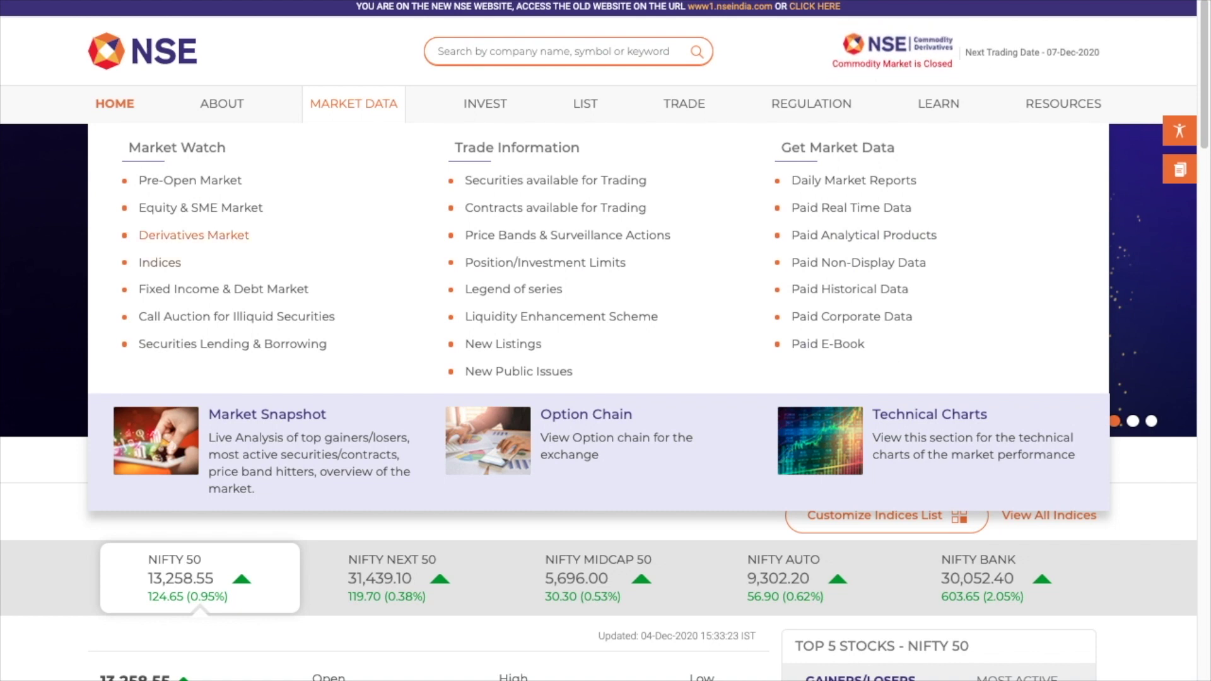
- Open the NIFTY quote page from Derivatives Market and inspect it with developer tools
left_click(193, 235)
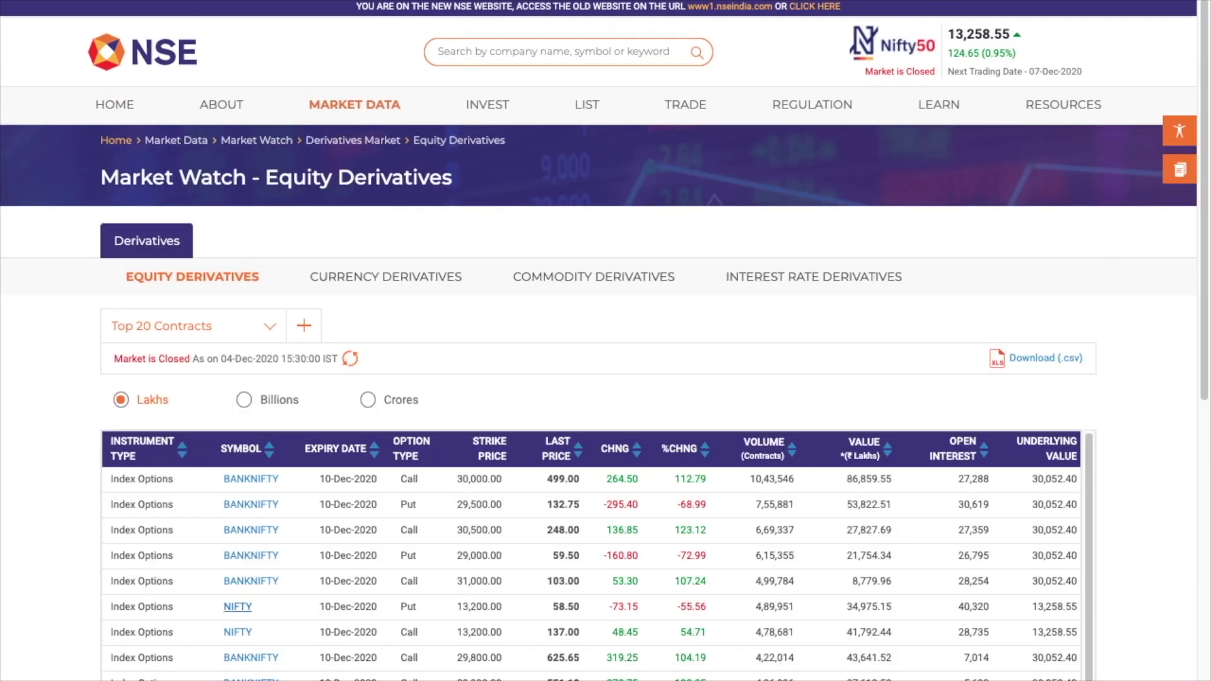
left_click(237, 606)
right_click(856, 445)
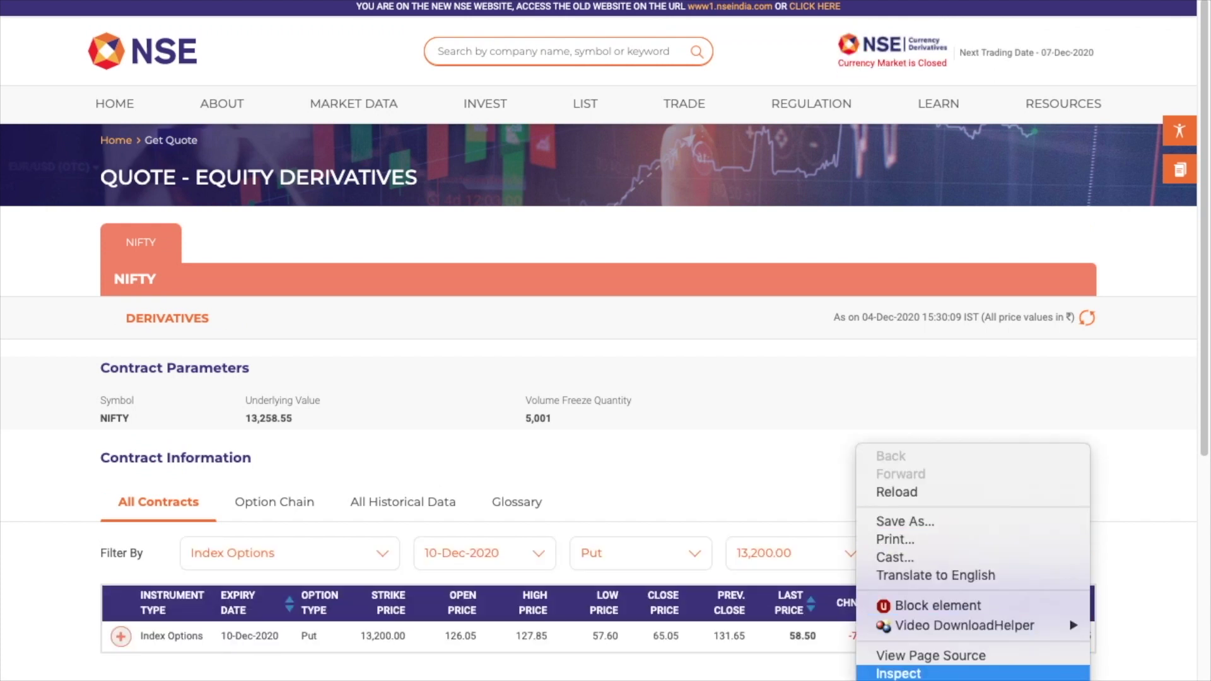
left_click(898, 673)
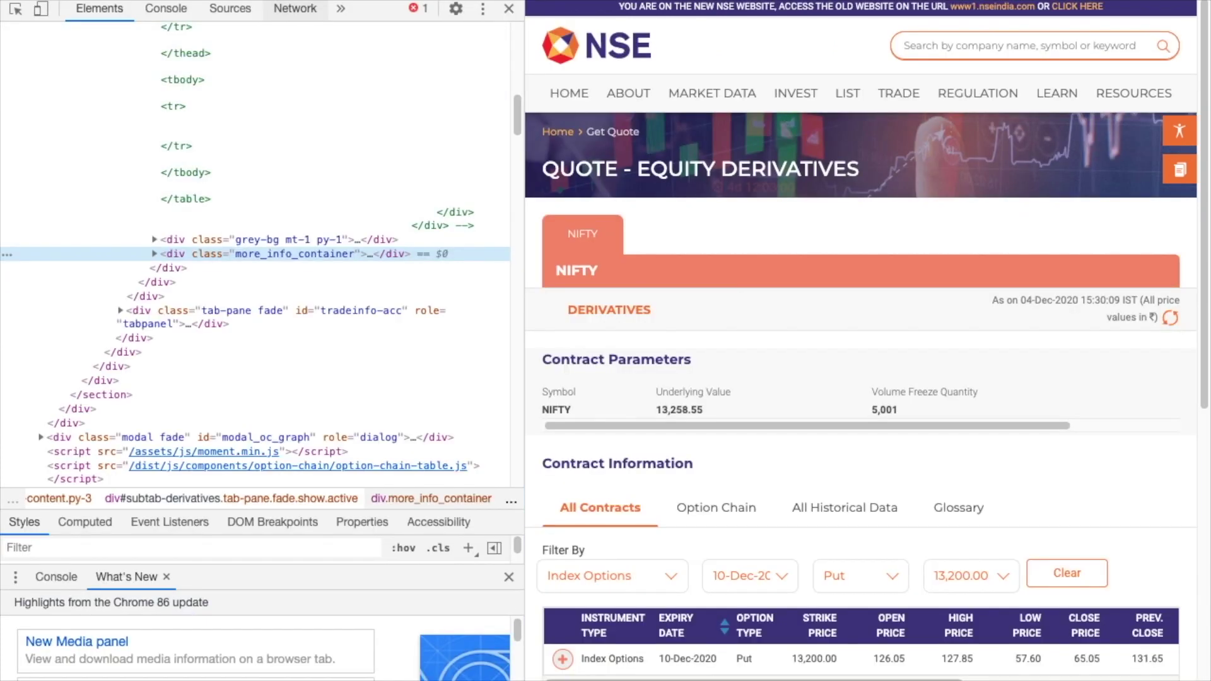
- Capture the option-chain-indices request in the Network panel by loading NIFTY's Option Chain
left_click(294, 8)
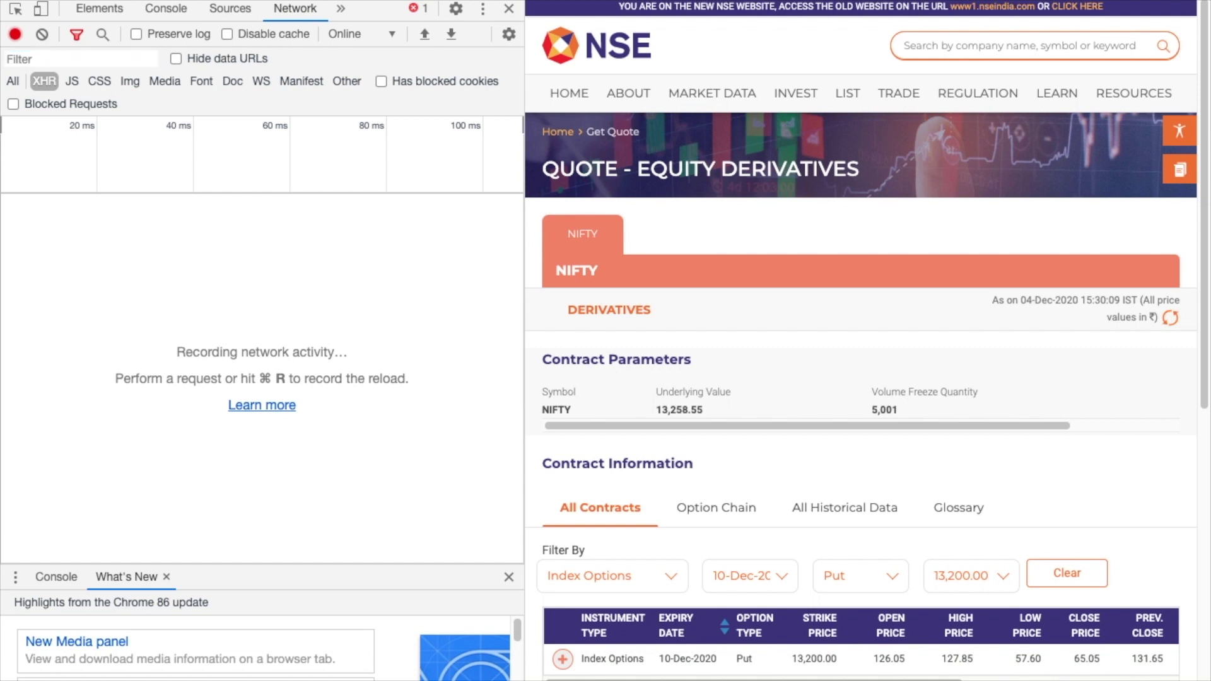
left_click(715, 507)
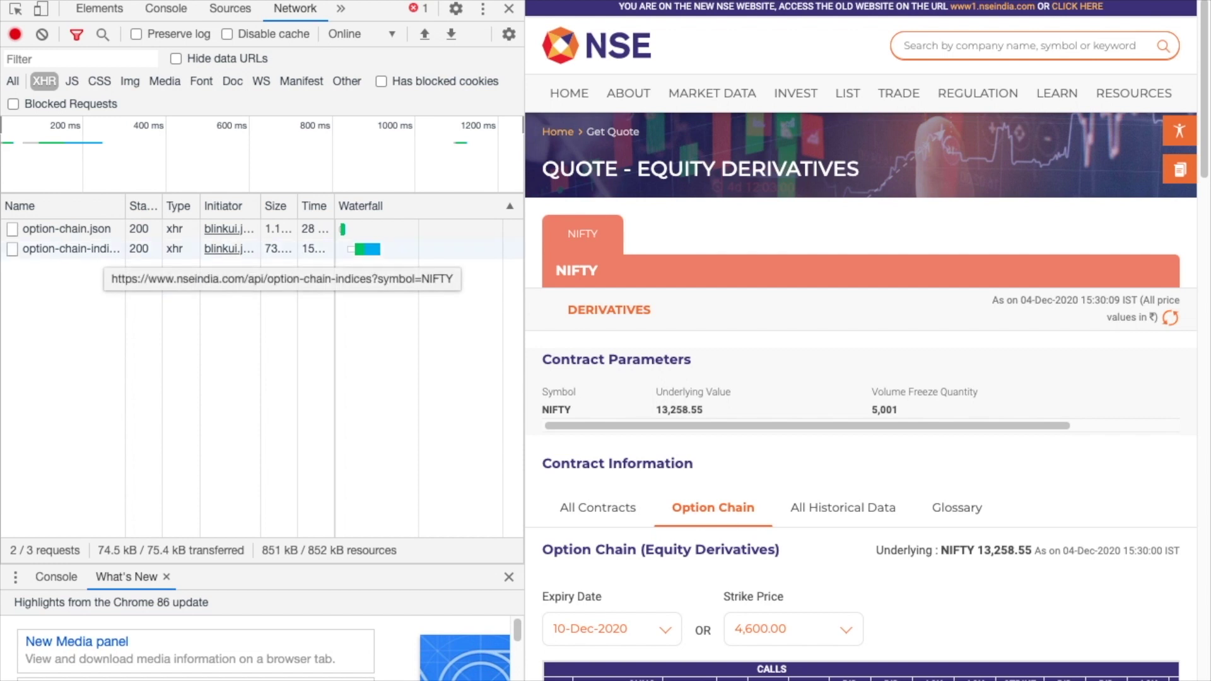
left_click(104, 250)
- Select the entire JSON response and open it in a new browser tab
left_click_drag(233, 228, 404, 227)
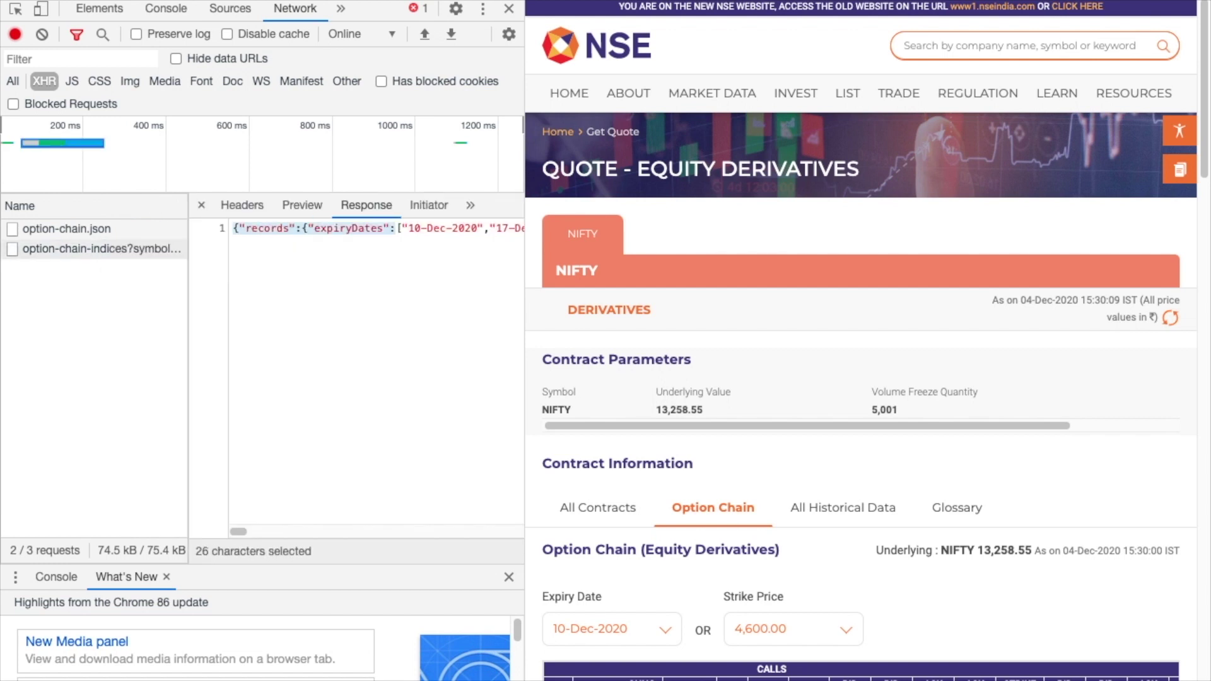
key("shift+End")
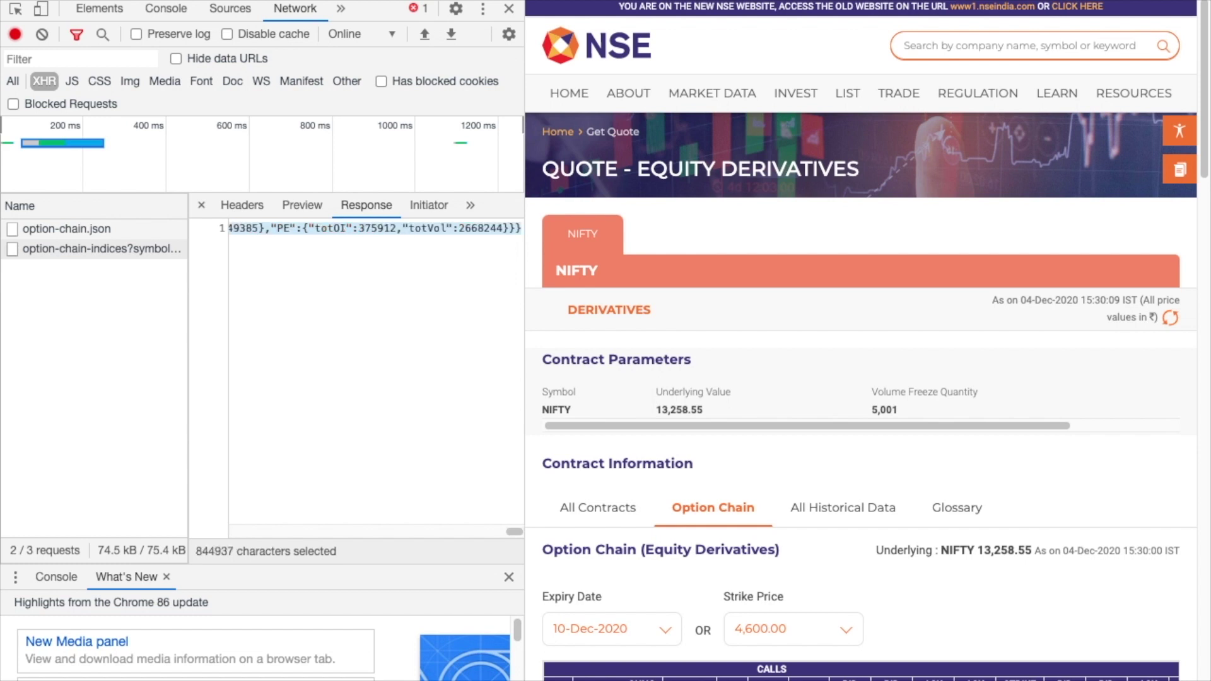
right_click(400, 225)
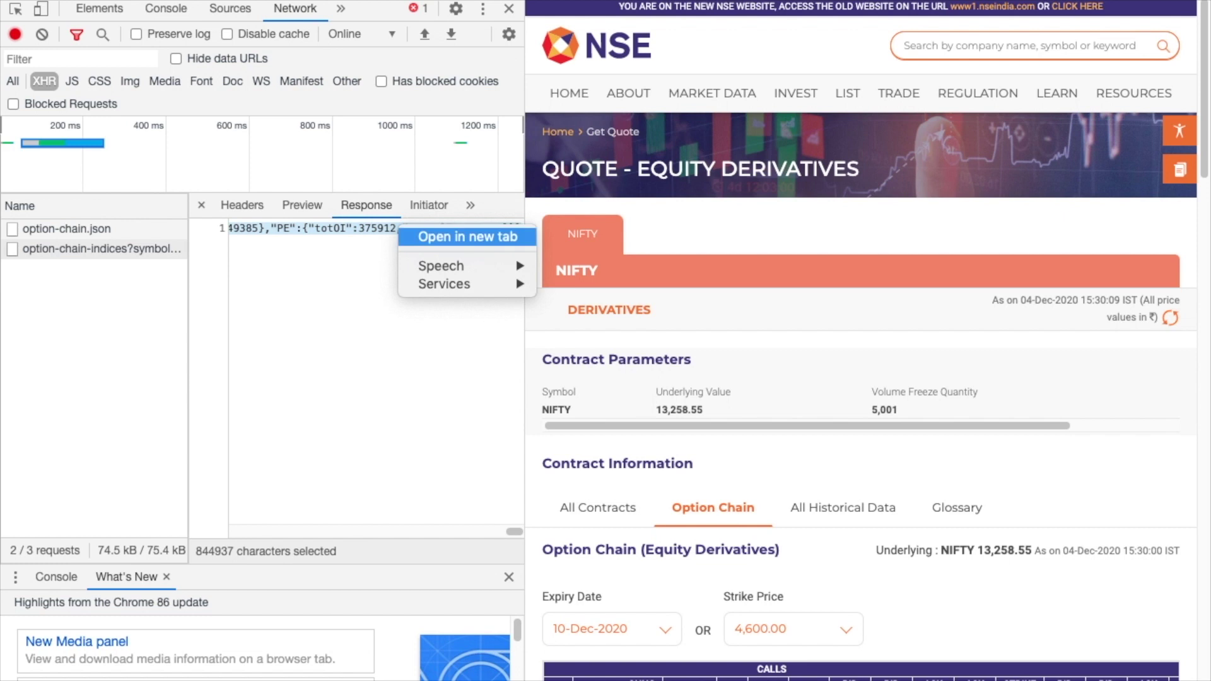
left_click(467, 236)
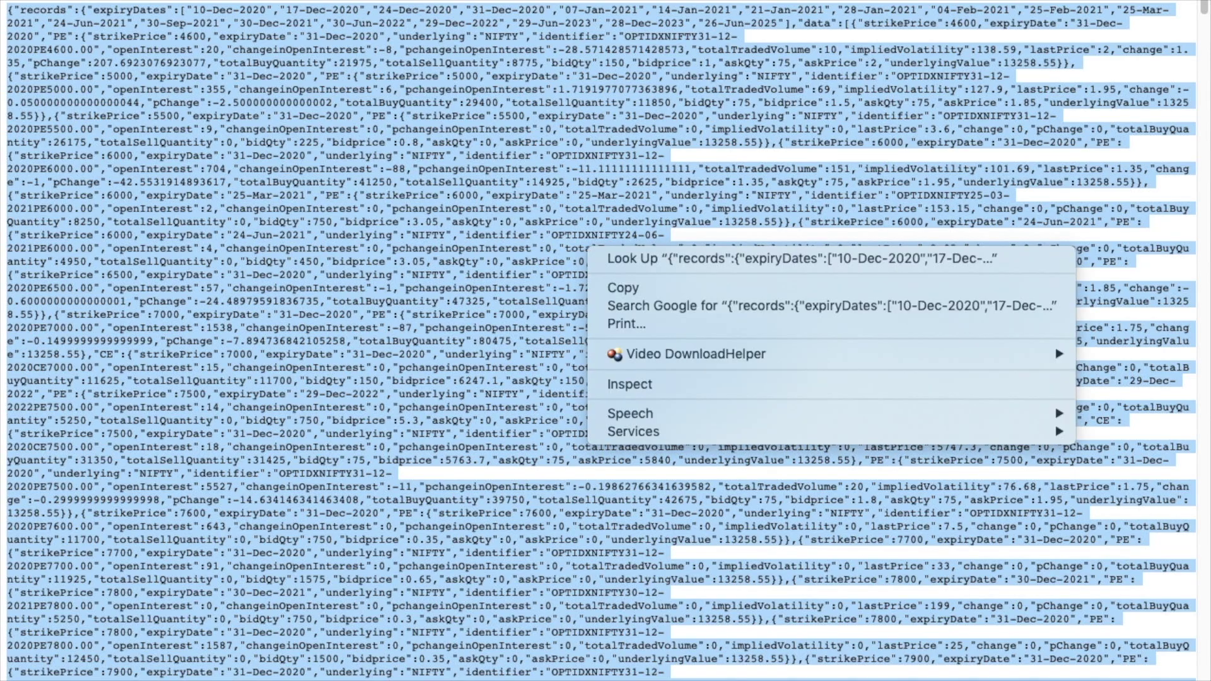
- Copy the option-chain JSON, then reach Json Parser Online via a Google search for 'online json parser'
left_click(623, 288)
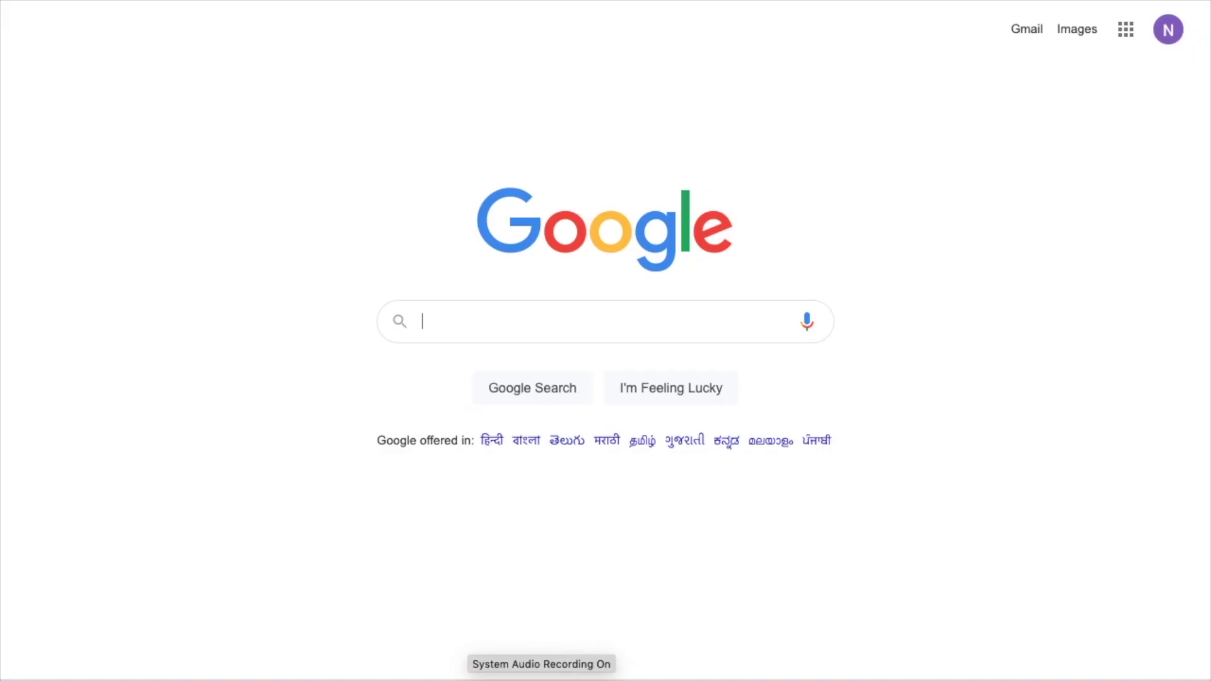
type("online json parser")
key("Return")
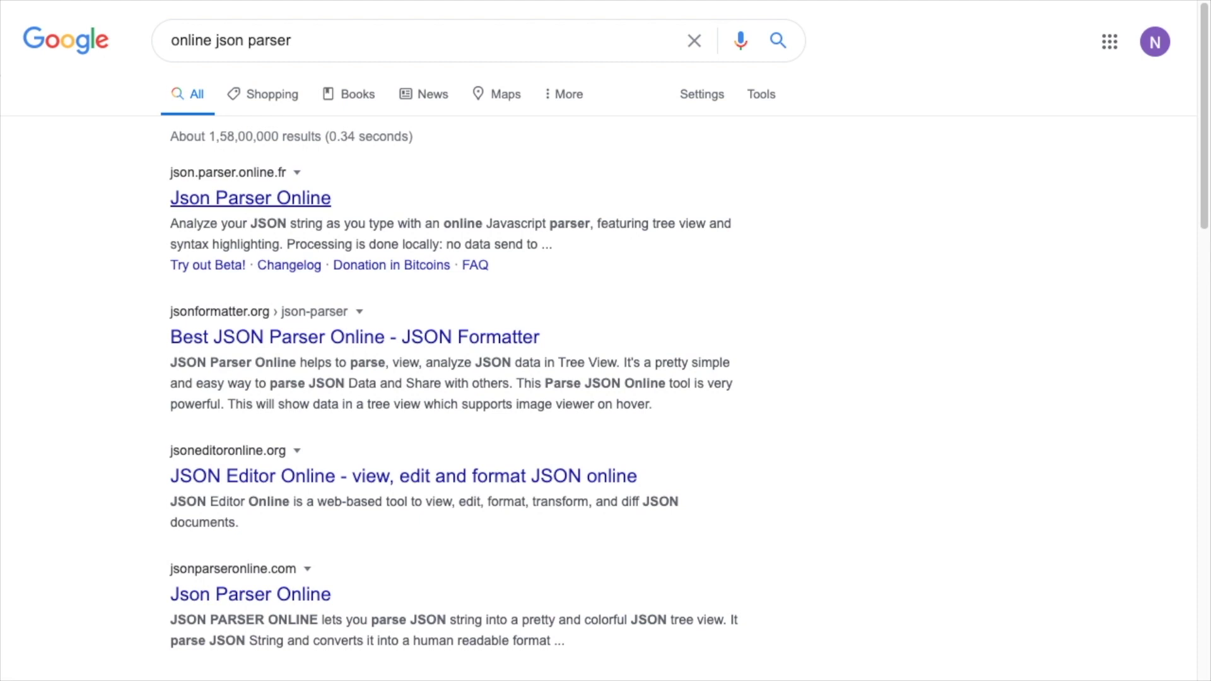
left_click(251, 198)
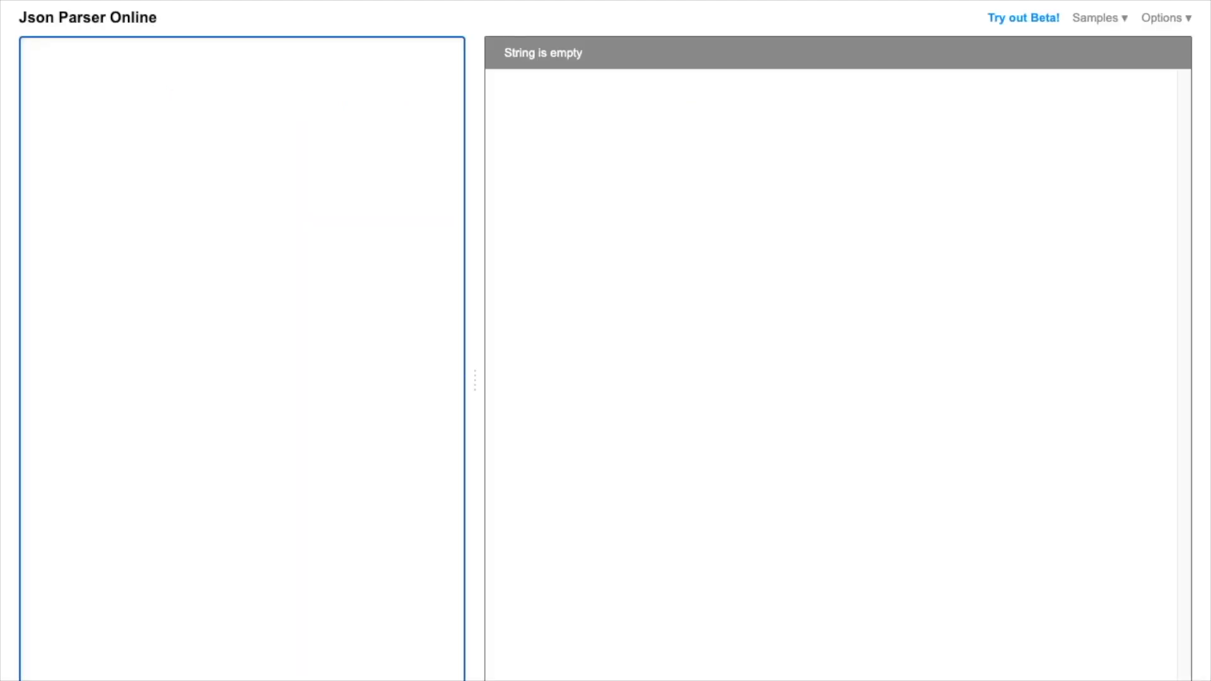
- Paste the copied option-chain JSON into Json Parser Online's input box
key("ctrl+v")
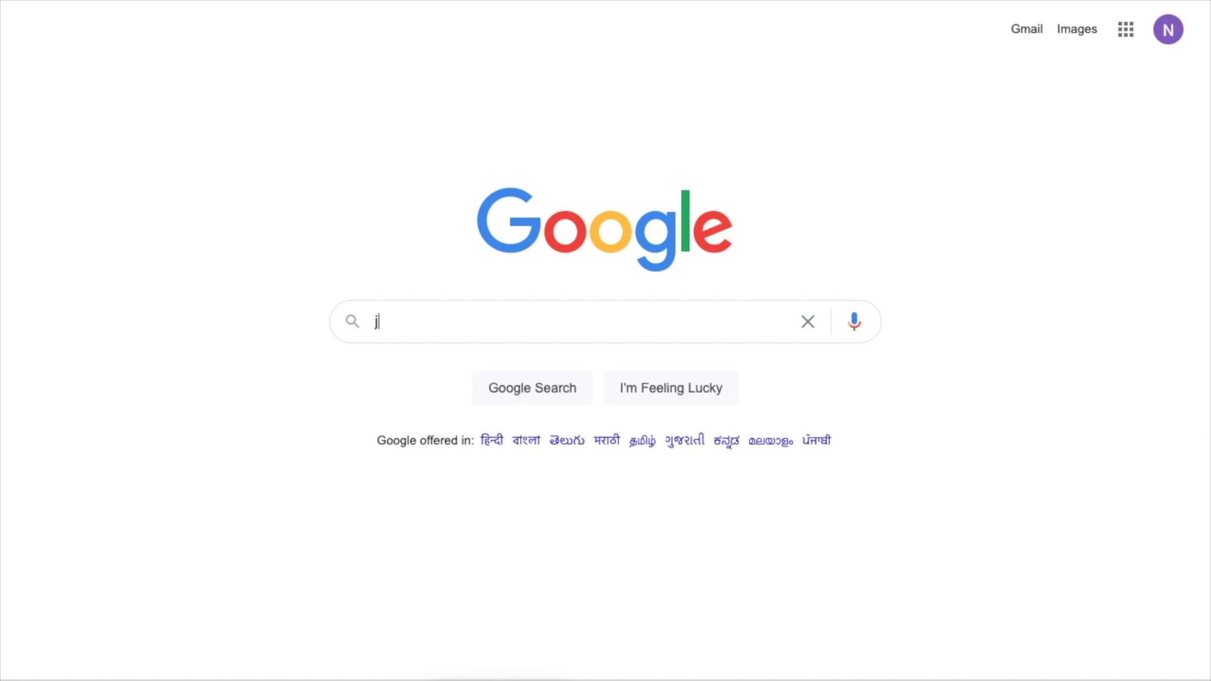
- Find JsonConverter.bas on GitHub by search and save its Raw file link
type("sonconverter.bas")
key("Return")
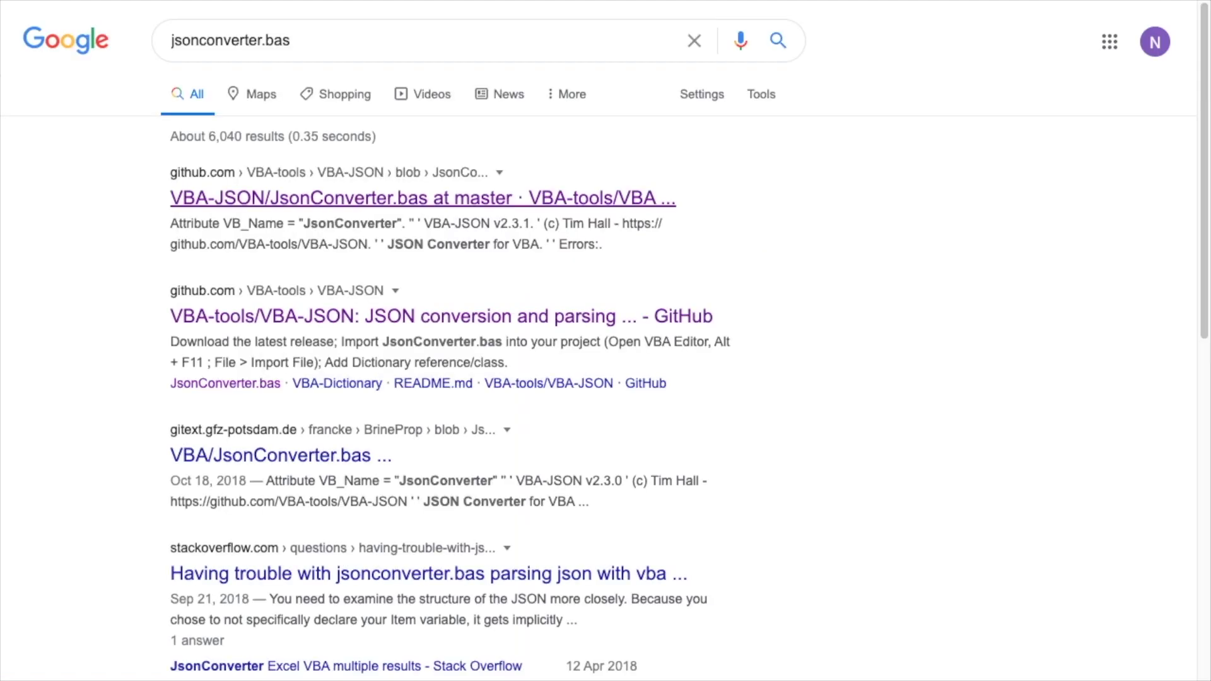
left_click(423, 198)
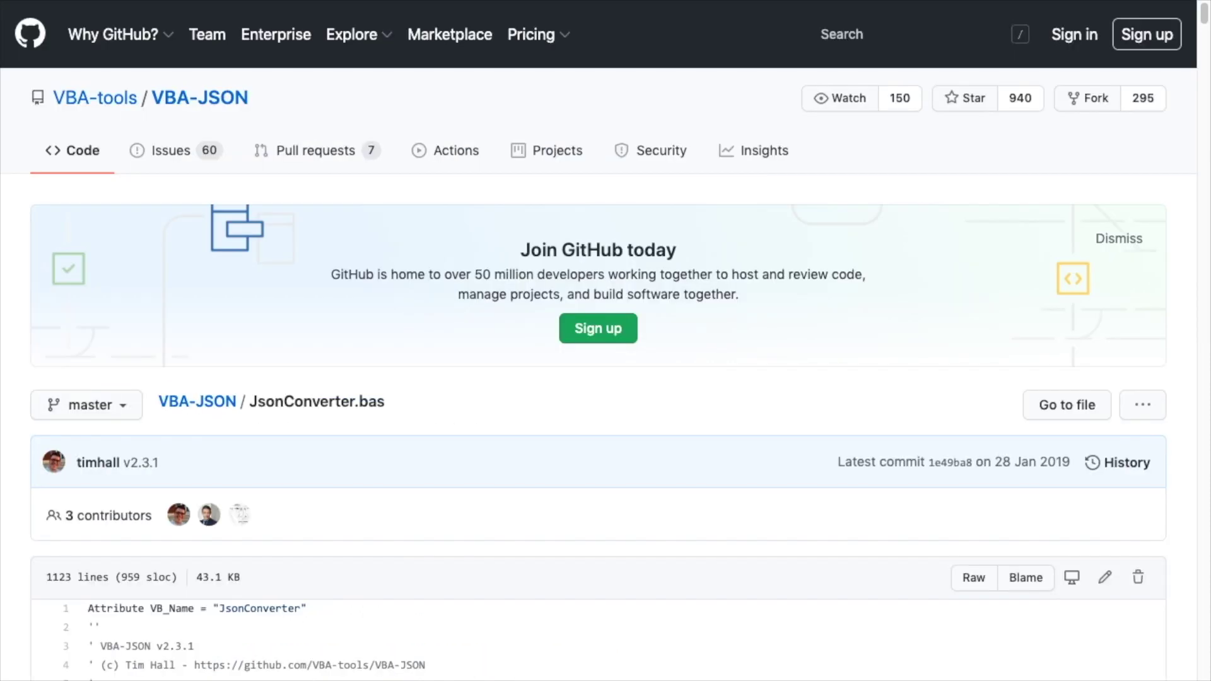
scroll(606, 341, "down", 8)
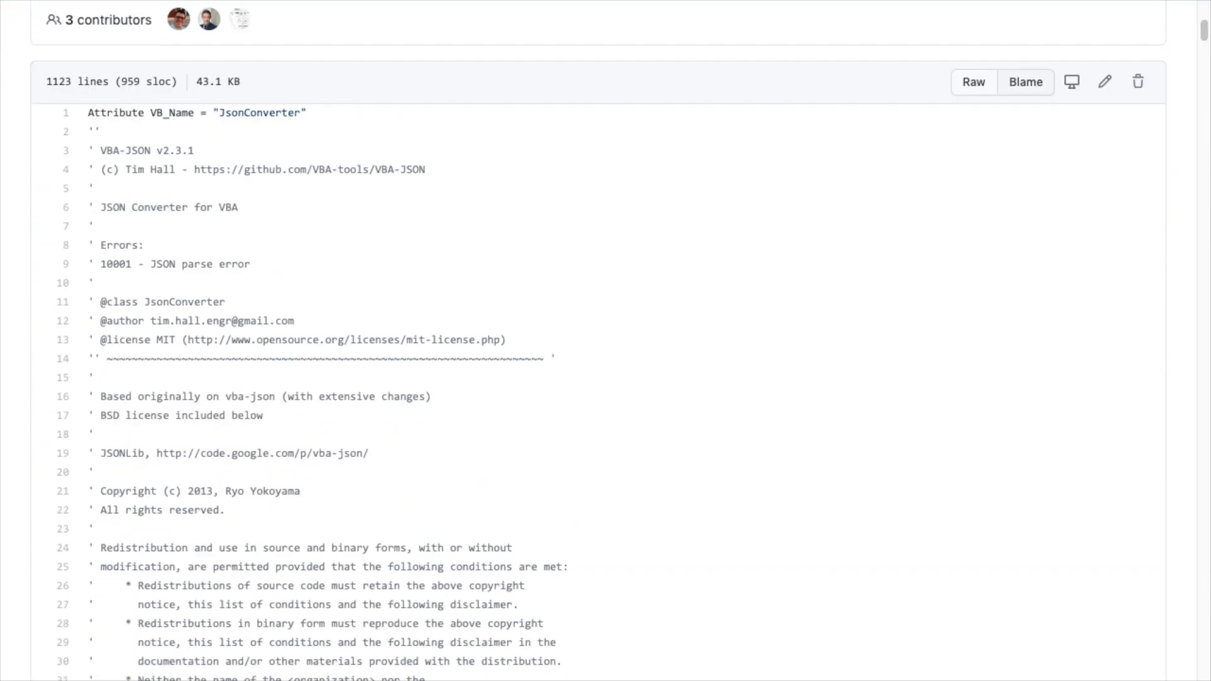
right_click(978, 83)
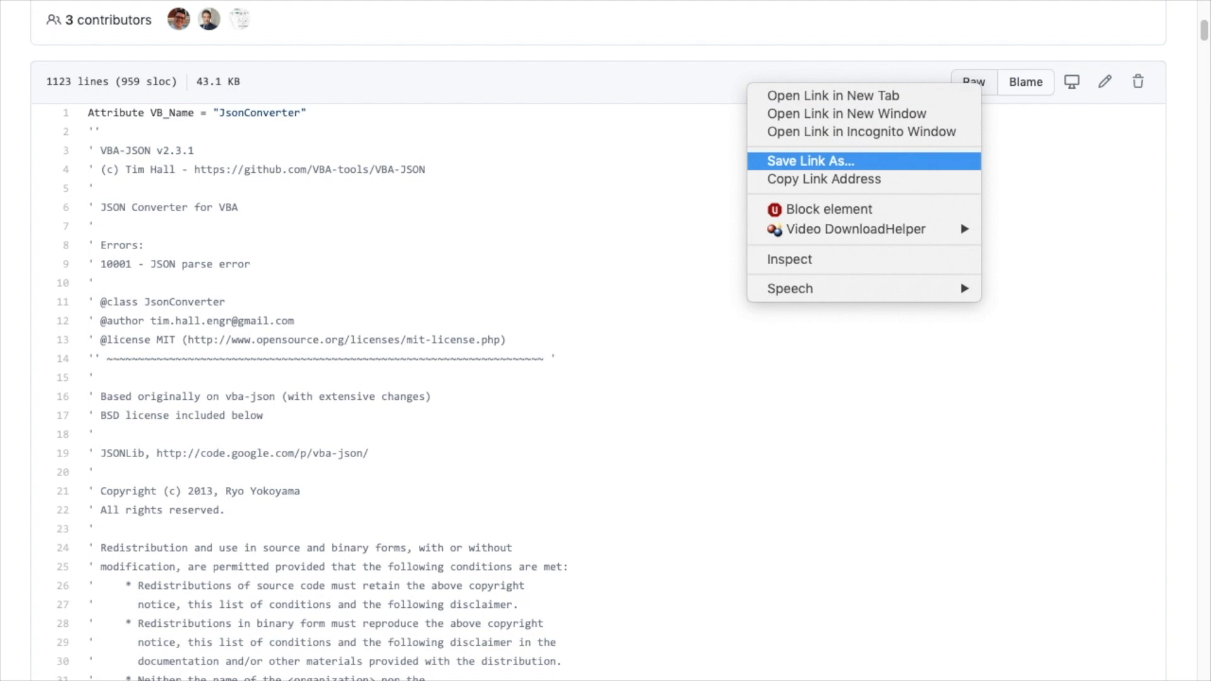
left_click(811, 161)
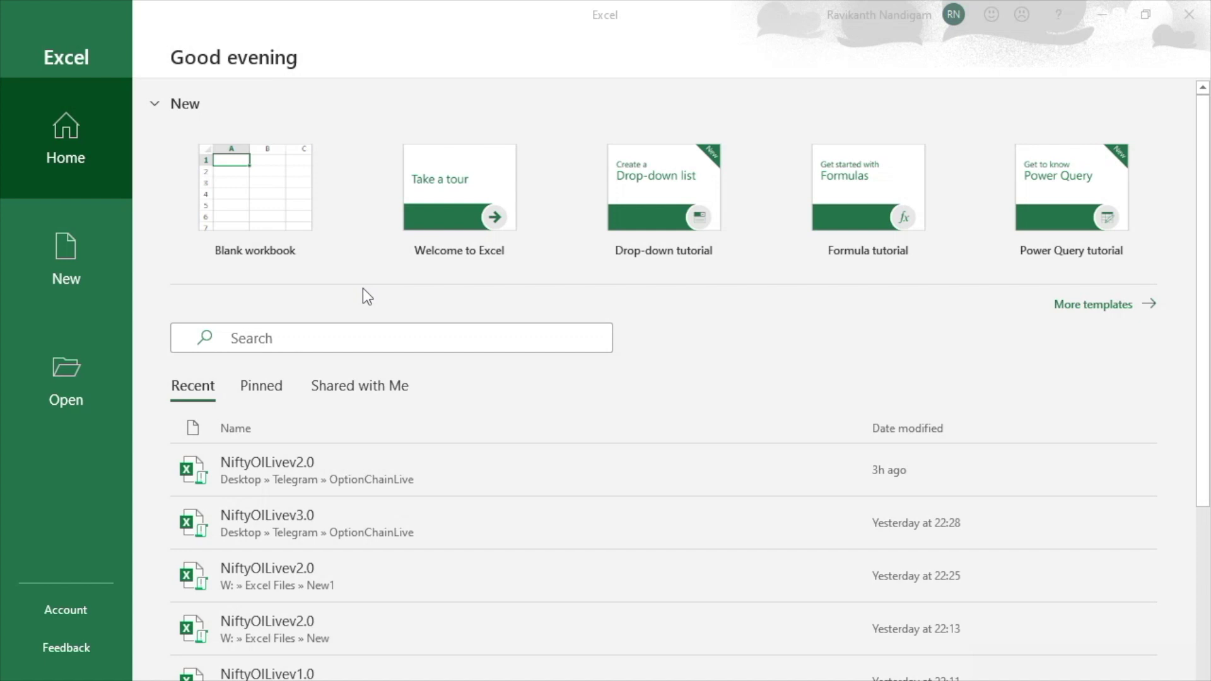
- Create blank workbook Book1 and open its Visual Basic editor from the Developer tab
left_click(281, 209)
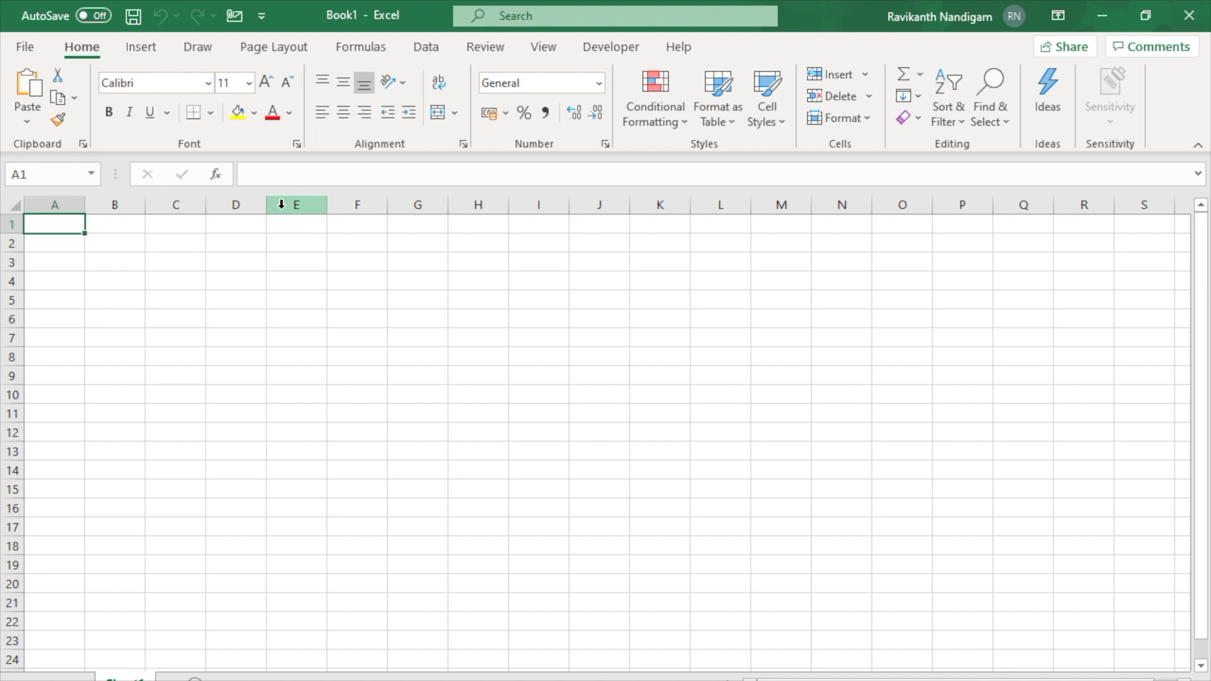
left_click(598, 51)
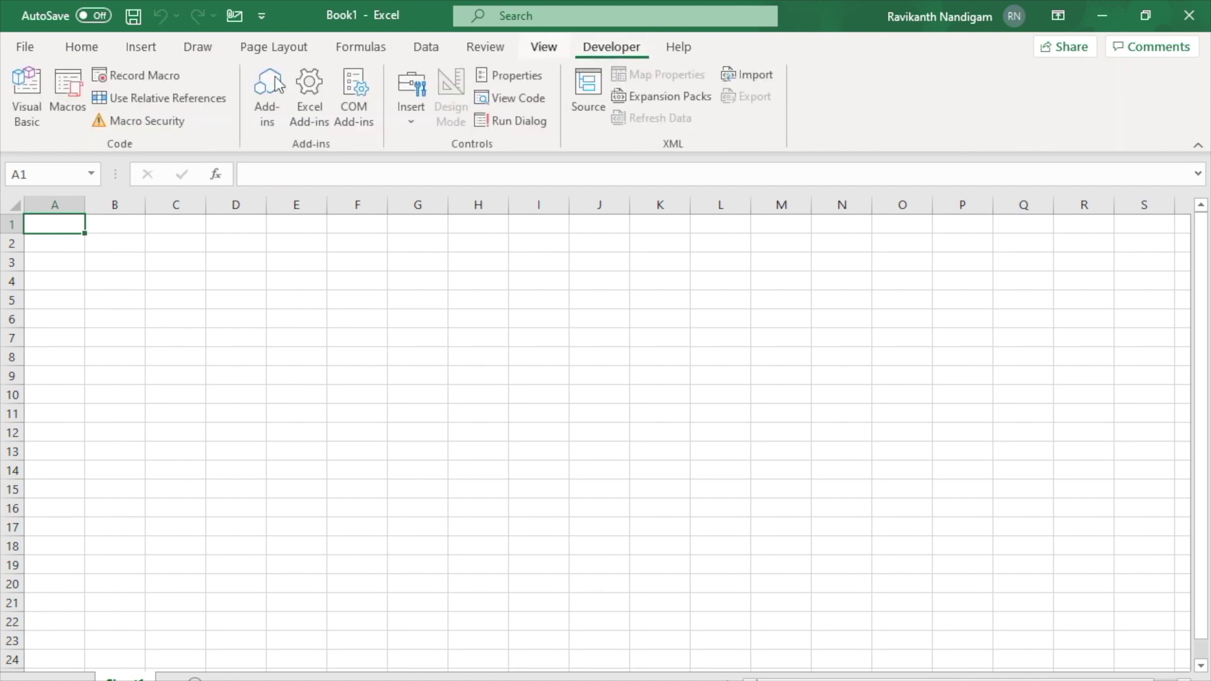
left_click(45, 100)
- Import JsonConverter.bas into Book1's VBA project
left_click(98, 128)
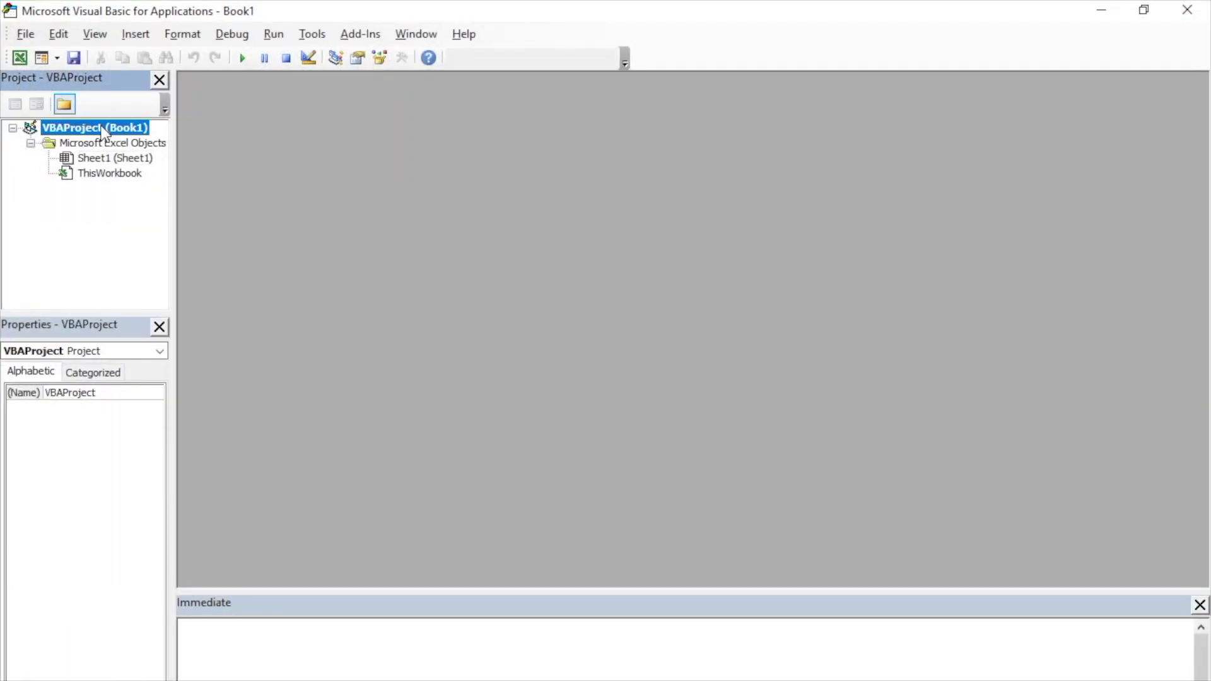
right_click(101, 127)
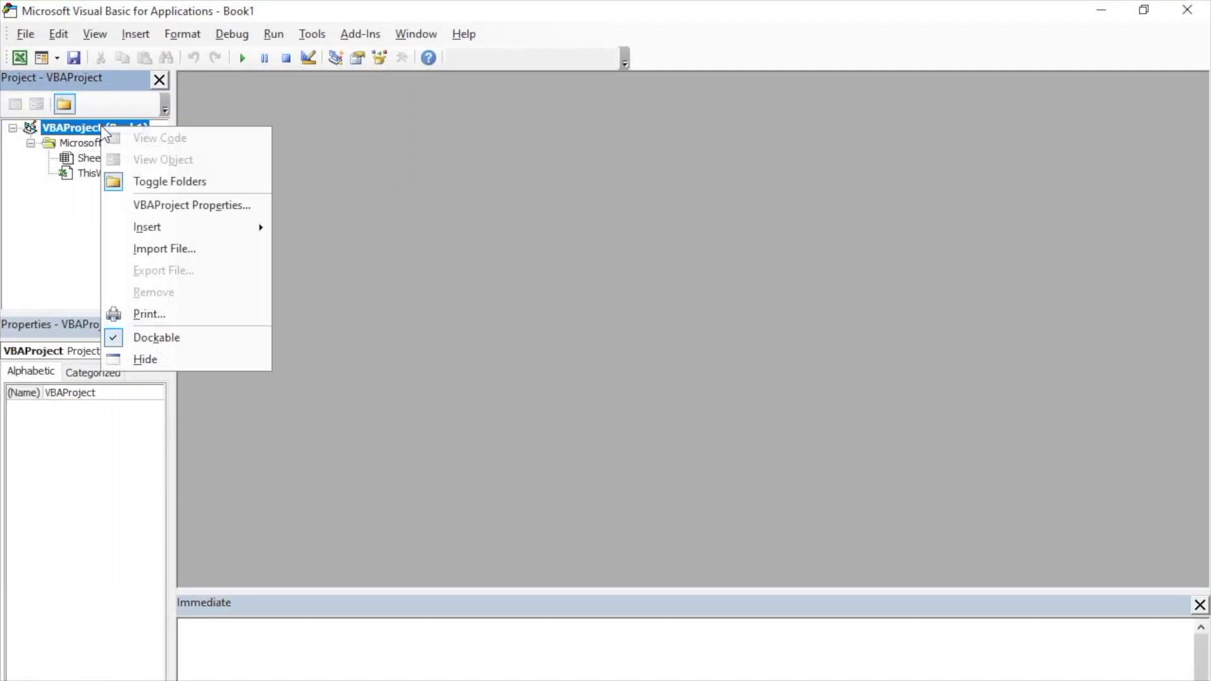
left_click(211, 249)
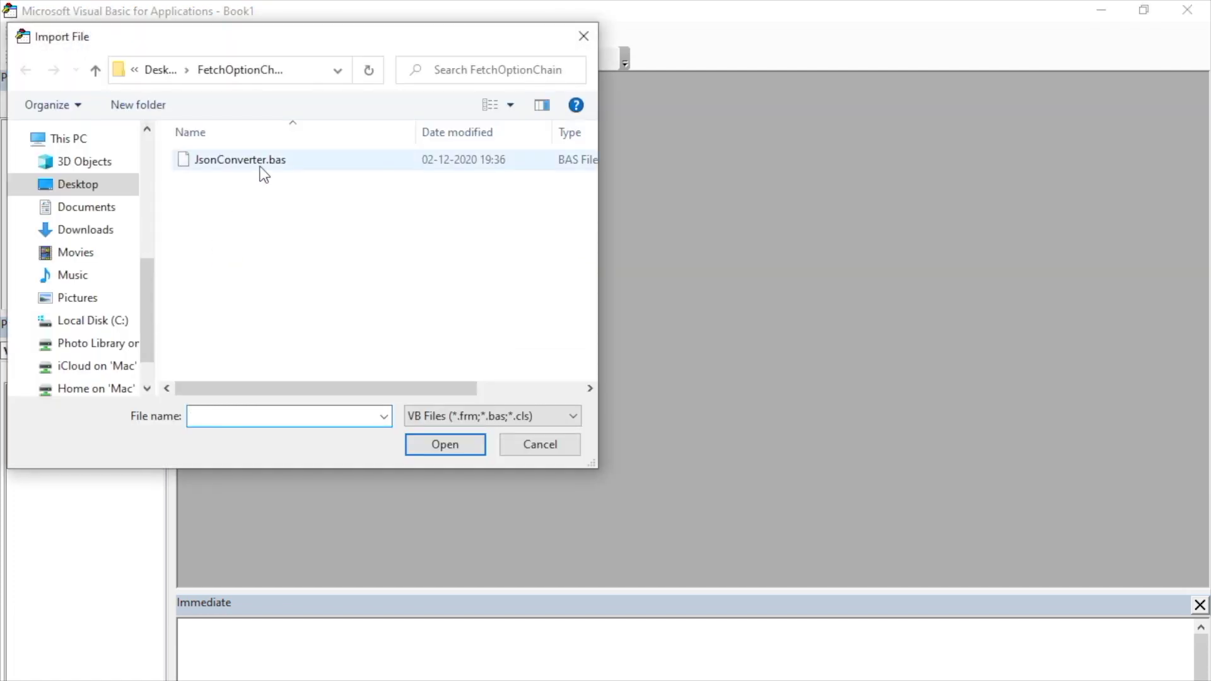
left_click(265, 168)
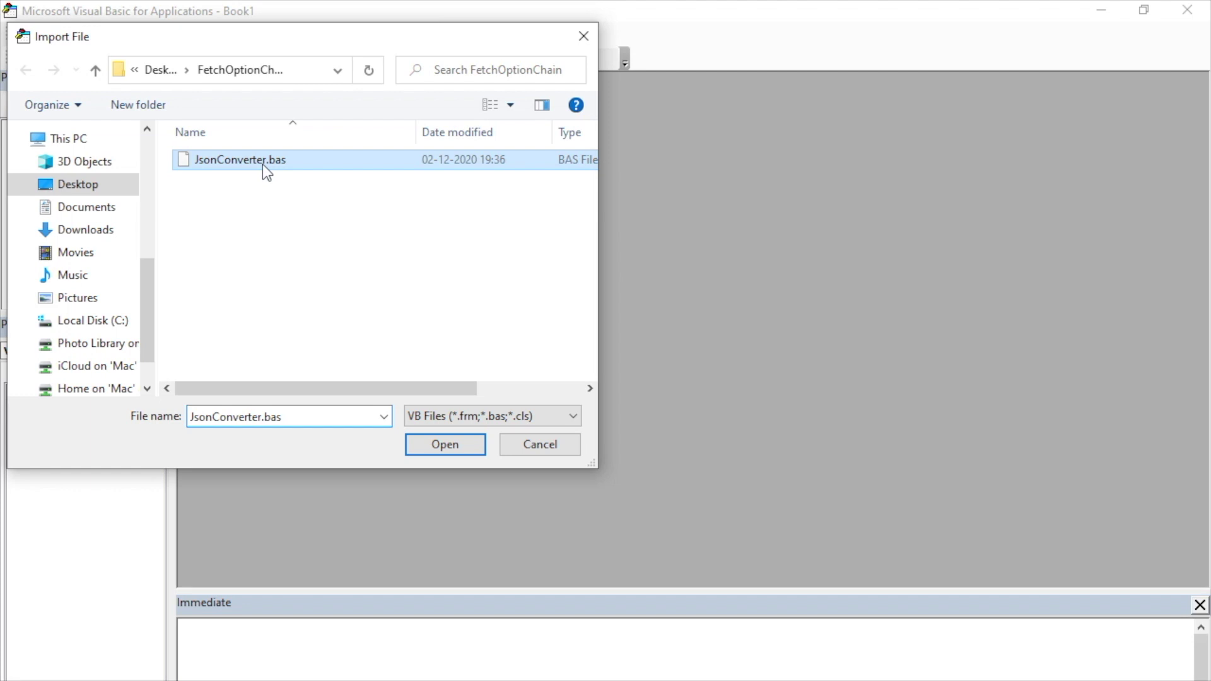
left_click(441, 442)
- Insert a new standard module, Module1
left_click(30, 188)
left_click(135, 36)
left_click(154, 100)
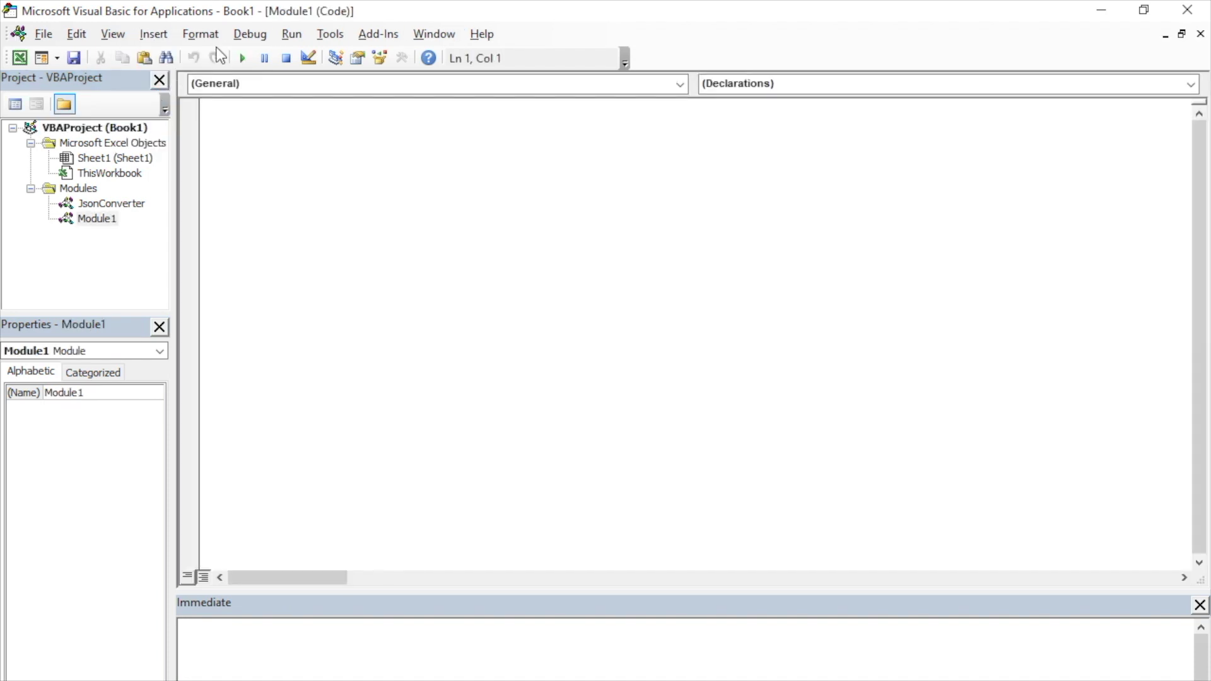
- Add a reference to Microsoft Scripting Runtime
left_click(330, 35)
left_click(359, 54)
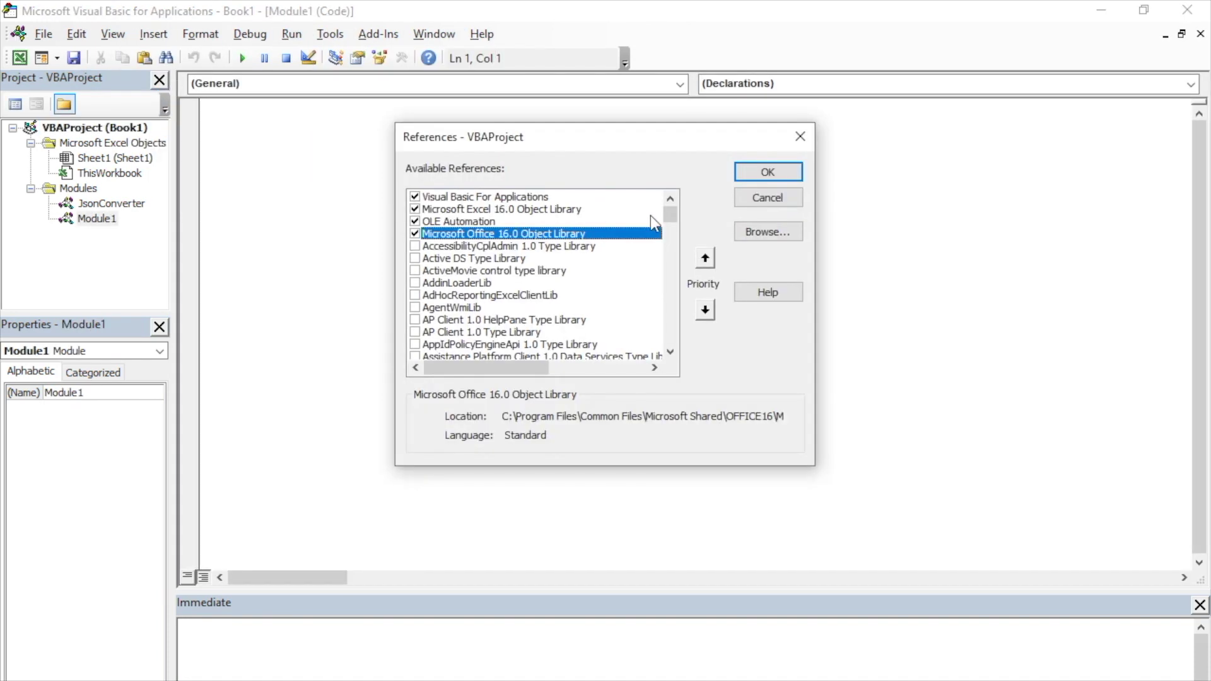
left_click_drag(671, 209, 667, 269)
left_click(415, 282)
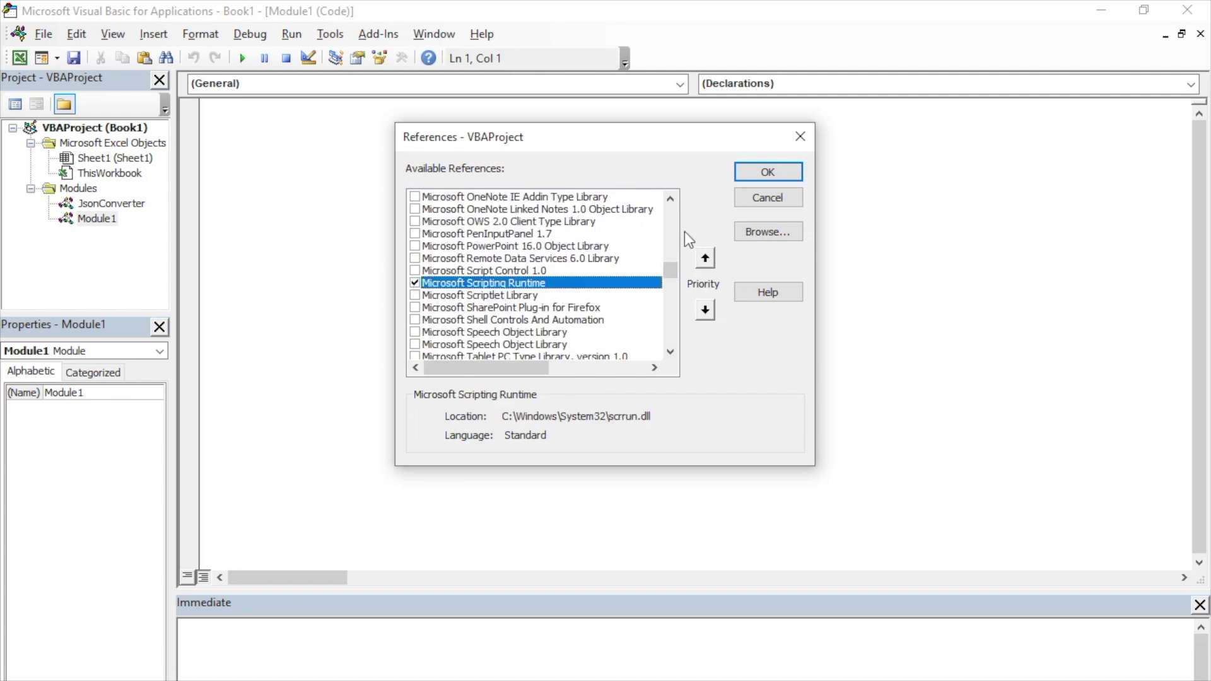
left_click(781, 178)
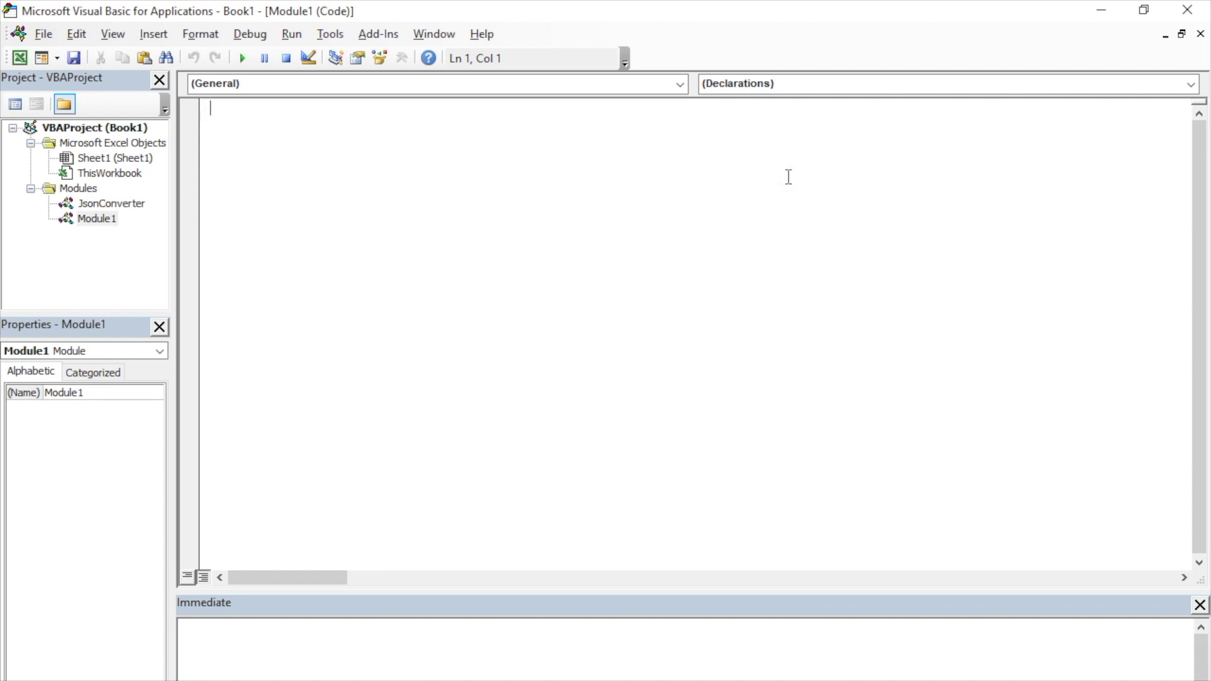
- Write Option Explicit, Sub FetchOptionChain(), and declarations for Json, webURL, i and expiryDatesArray
type("Option Explicit")
key("Return")
key("Return")
type("Sub FetchOptionChain()")
key("Return")
key("Return")
key("Up")
type("Dim Json As Object")
key("Return")
key("BackSpace")
type("d")
key("BackSpace")
type("Dim webURL ")
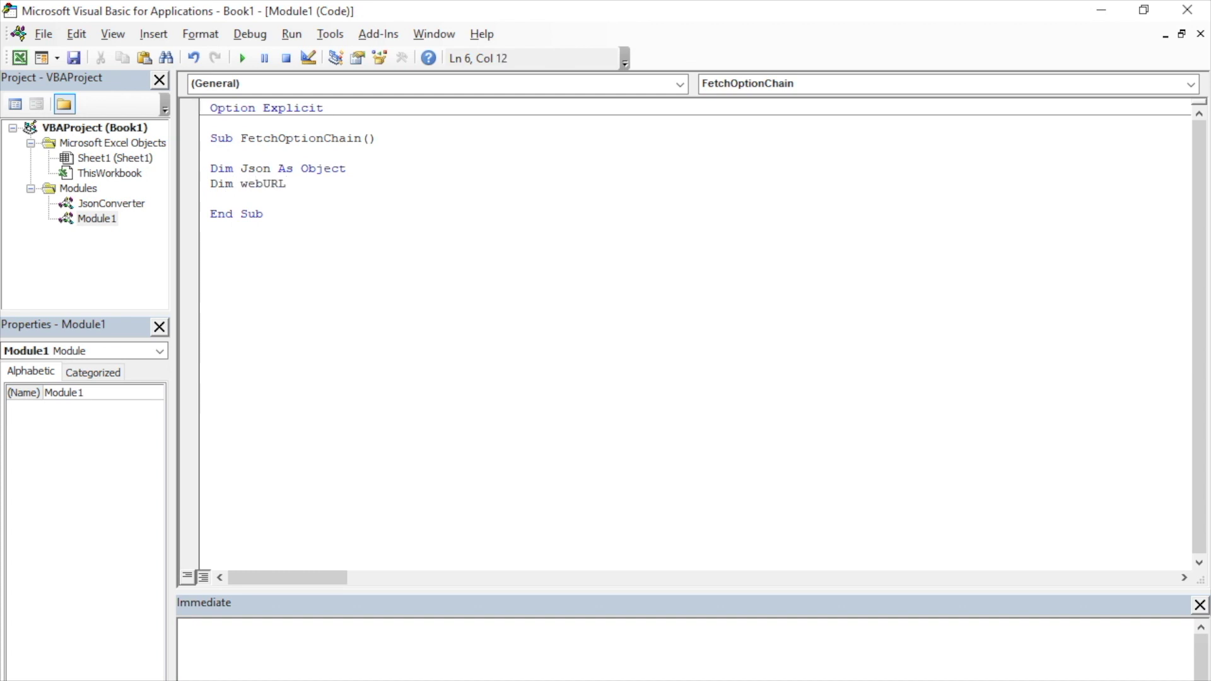
type("As String")
key("Return")
type("Dim i As Integer")
key("Return")
type("Dim expiryDatesArray() As Variant")
key("Return")
key("Return")
- Set webURL to the NSE option-chain-indices URL copied from DevTools
type("webURL=\"\"")
key("alt+Tab")
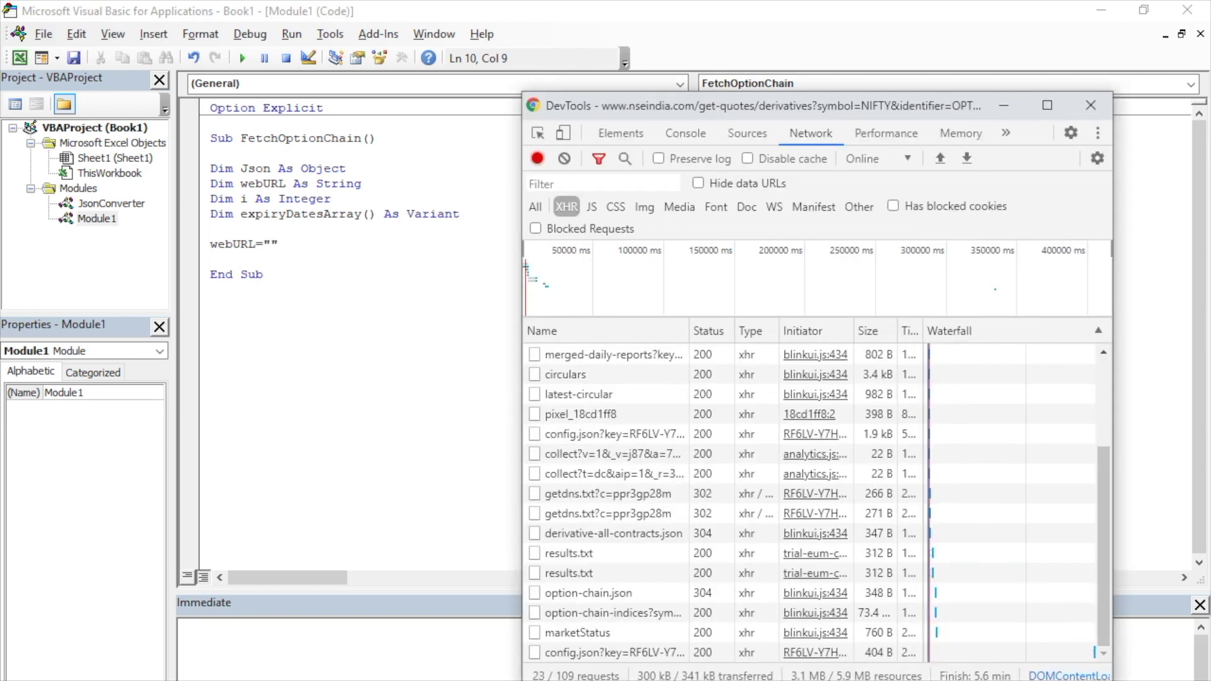
right_click(657, 620)
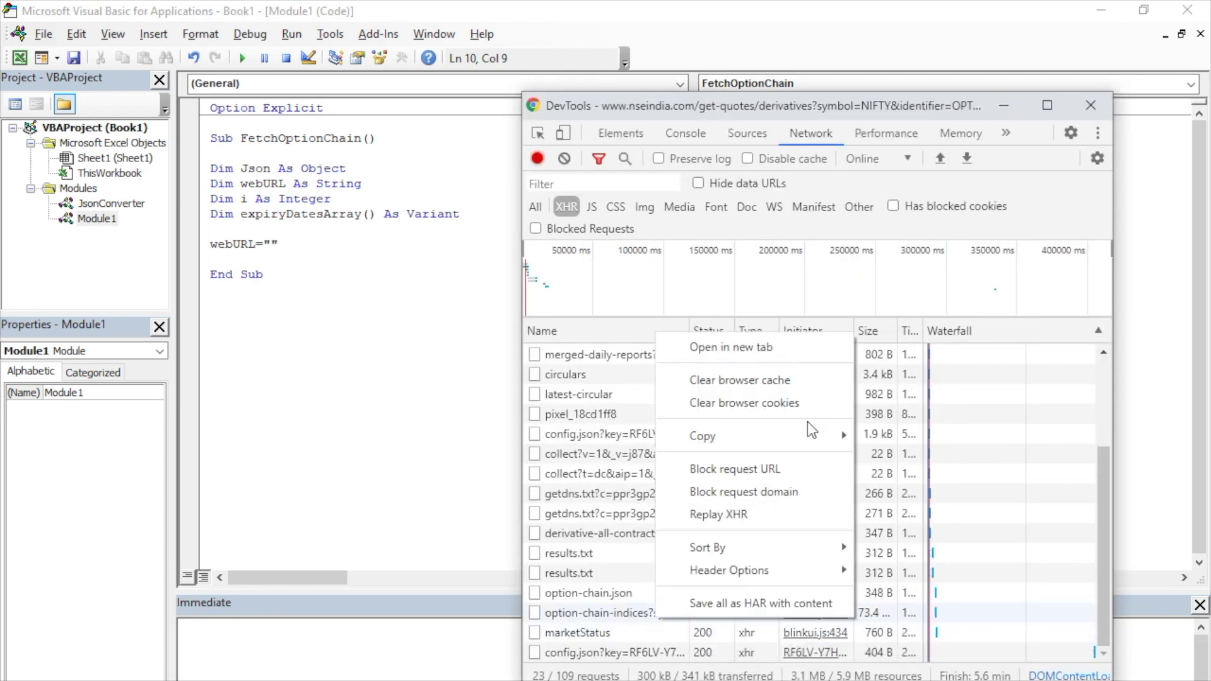
mouse_move(719, 435)
left_click(922, 441)
left_click(274, 243)
key("ctrl+v")
left_click(790, 233)
- Add a msxml2.xmlhttp With block doing GET webURL, .send, and JsonConverter.ParseJson(.responseText)
key("Return")
key("Return")
type("With CreateObject(\"\")")
key("Left")
type("\"\"")
key("Left")
type("msxml2.xmlhttp")
left_click(614, 272)
key("Return")
key("Return")
type(".Open \"GET\", webURL, False")
key("Return")
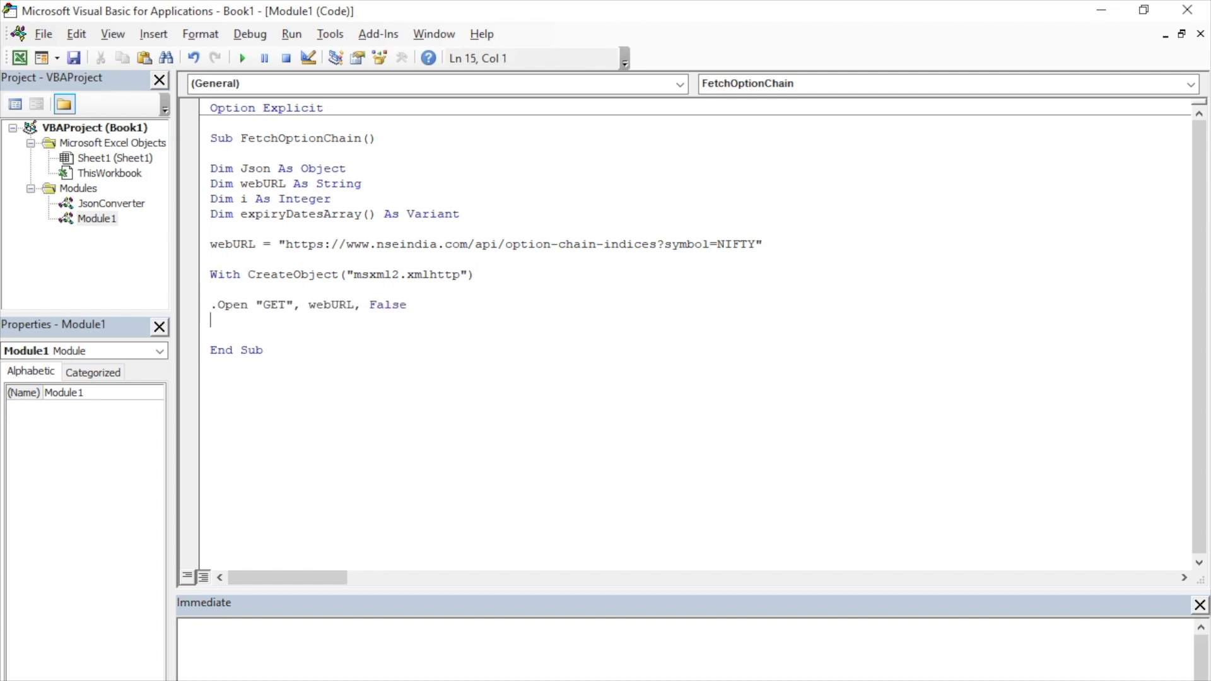
type(".send")
key("Return")
type("Set Json = JsonConverter.ParseJso")
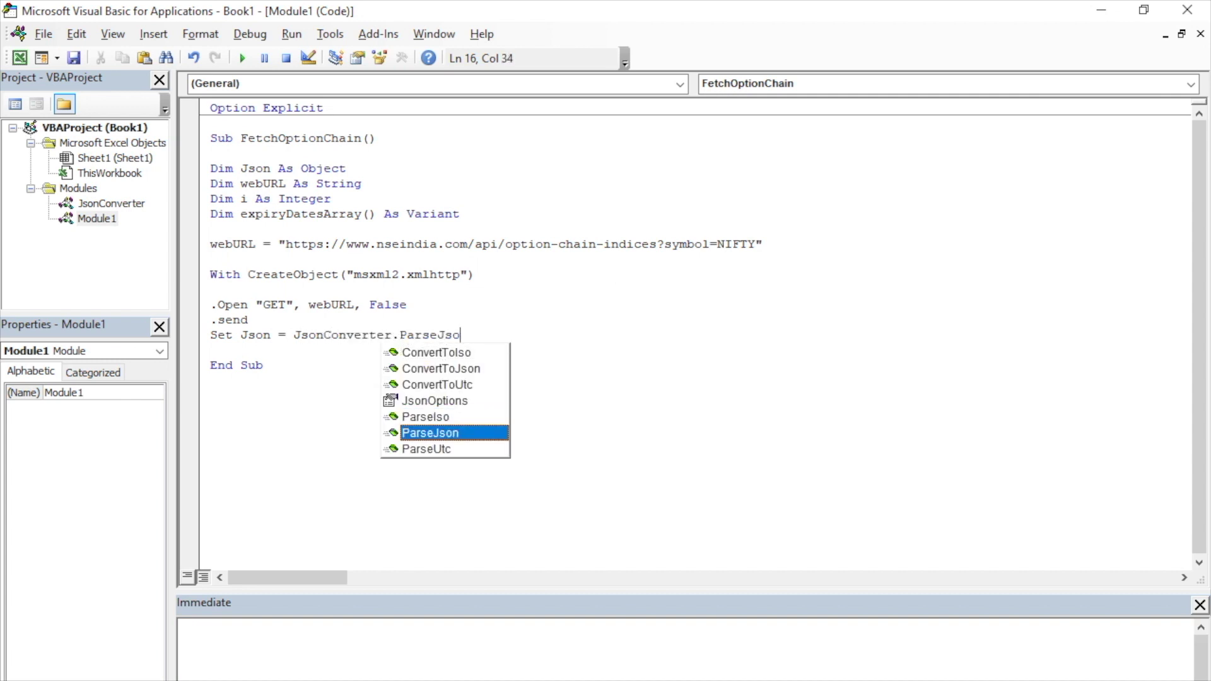
type("n(.responseText)")
key("Left")
key("End")
- ReDim Preserve expiryDatesArray to Json("records")("expiryDates").Count
key("Return")
key("Return")
type("ReDim Preserve expiryDatesArray(Json()")
key("Left")
type("Json(\"records\")().Count")
left_click(489, 366)
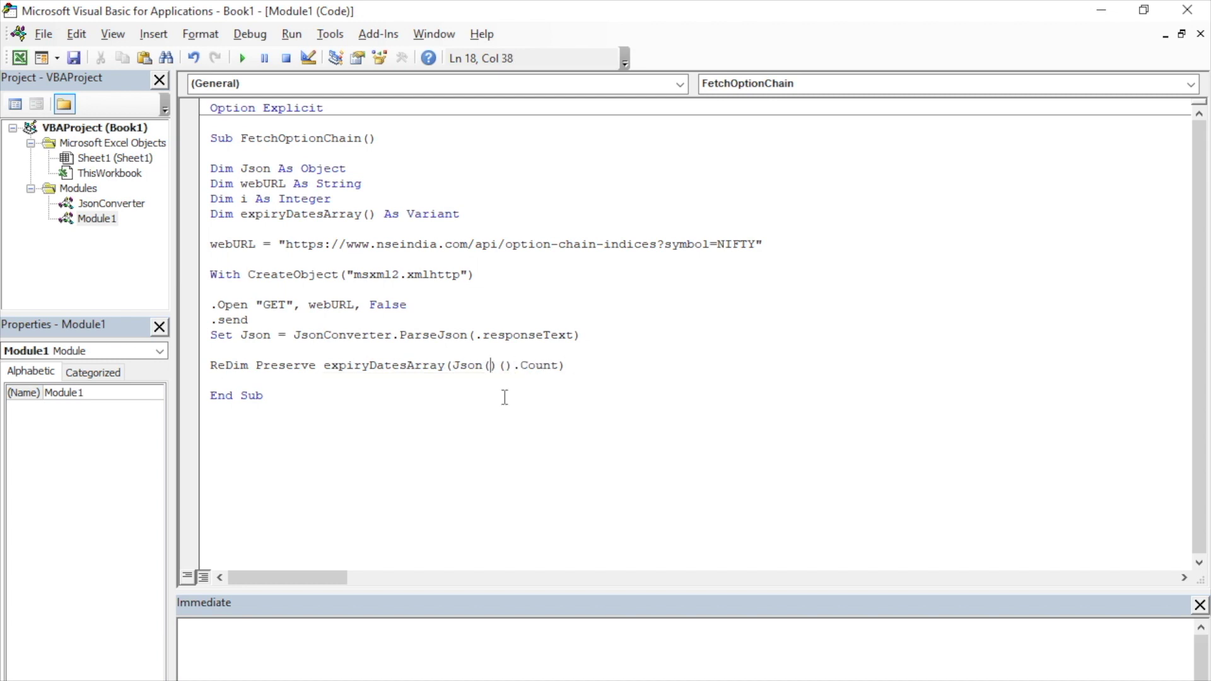
type("\"\"")
key("Left")
type("records\")(\"")
key("Left")
type("expiryDates")
left_click_drag(452, 366, 746, 365)
left_click(745, 364)
key("Return")
key("Return")
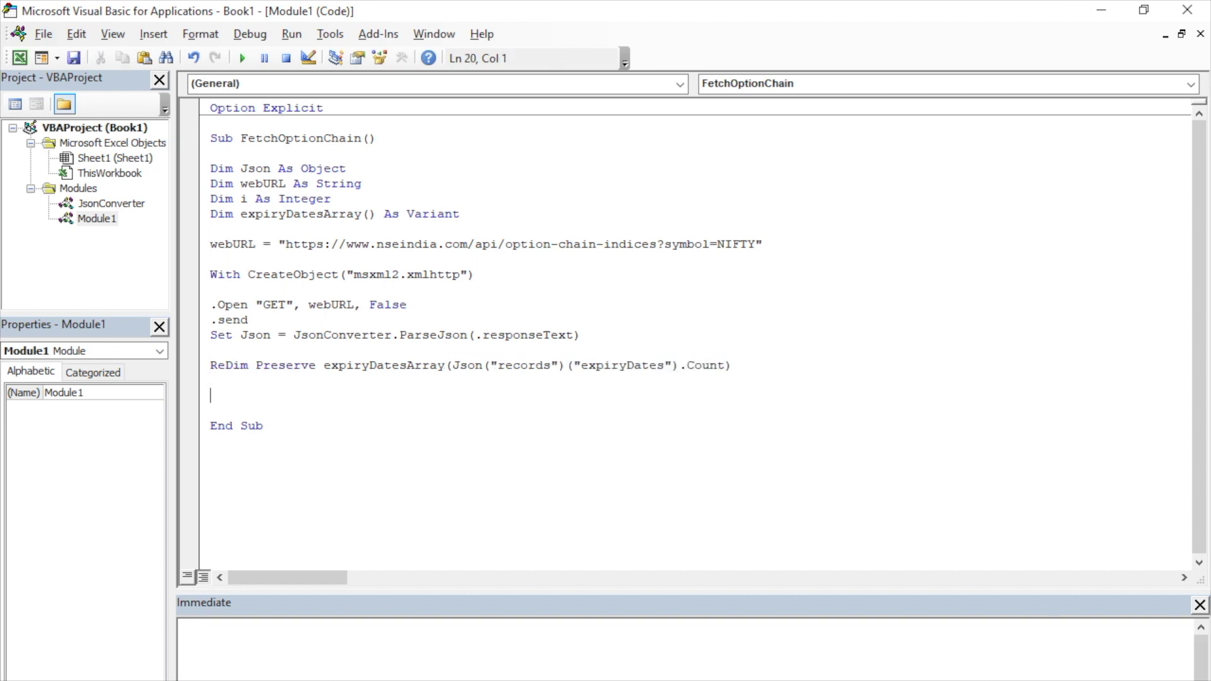
- Add a For i loop that Debug.Prints each expiryDates(i), closed with Next i
type("For i = 1 To")
key("ctrl+v")
key("Return")
key("Return")
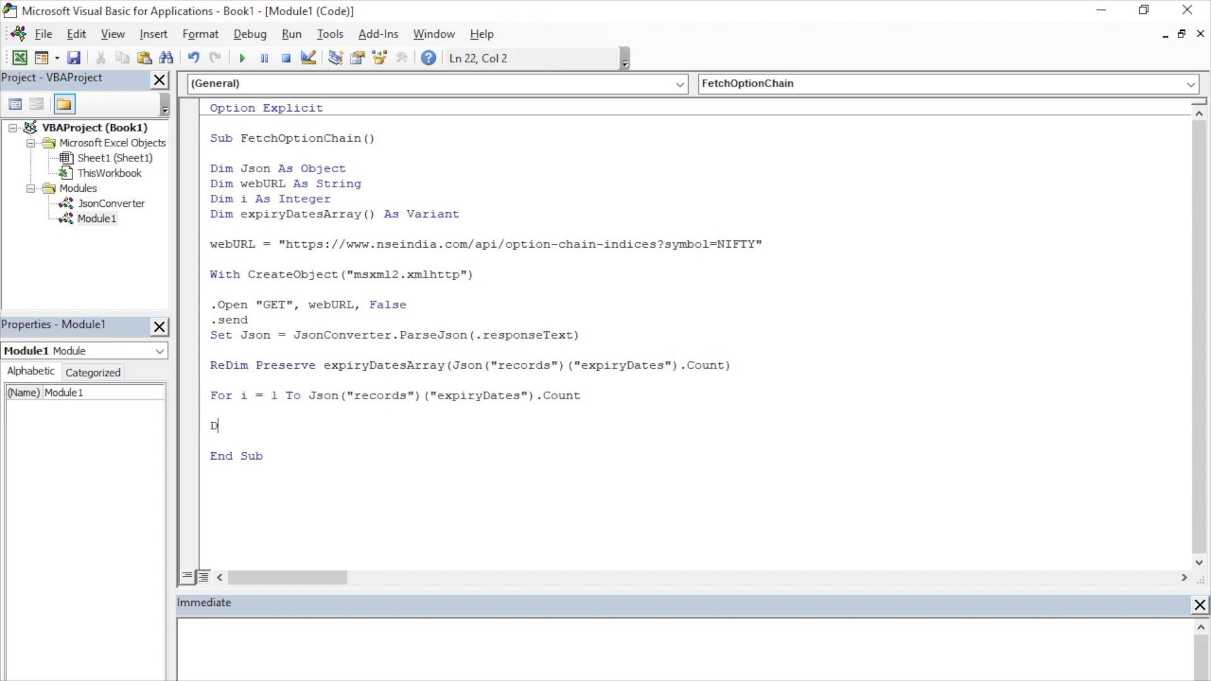
type("Debug.Print")
key("ctrl+v")
key("BackSpace")
key("BackSpace")
key("BackSpace")
type("(i)")
key("Return")
key("Return")
type("Next i")
key("Return")
key("Return")
- Add End With, run the macro and confirm expiry dates print through 26-Jun-2025
type("End With")
left_click(235, 60)
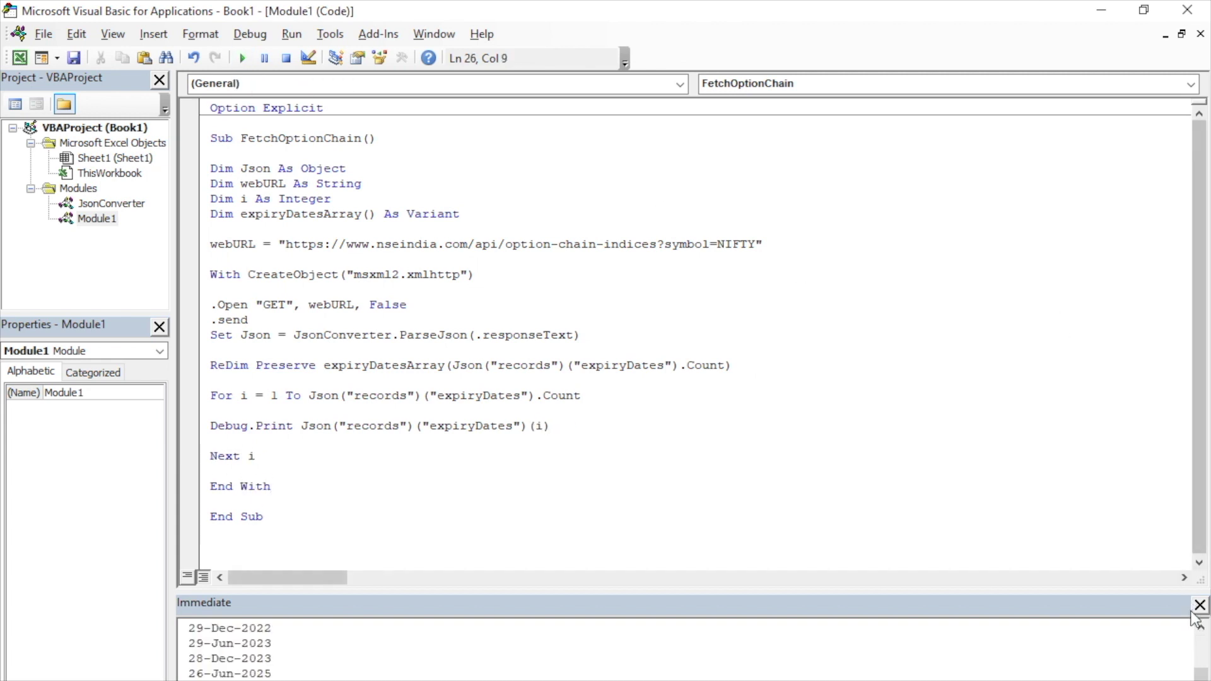
left_click(1201, 628)
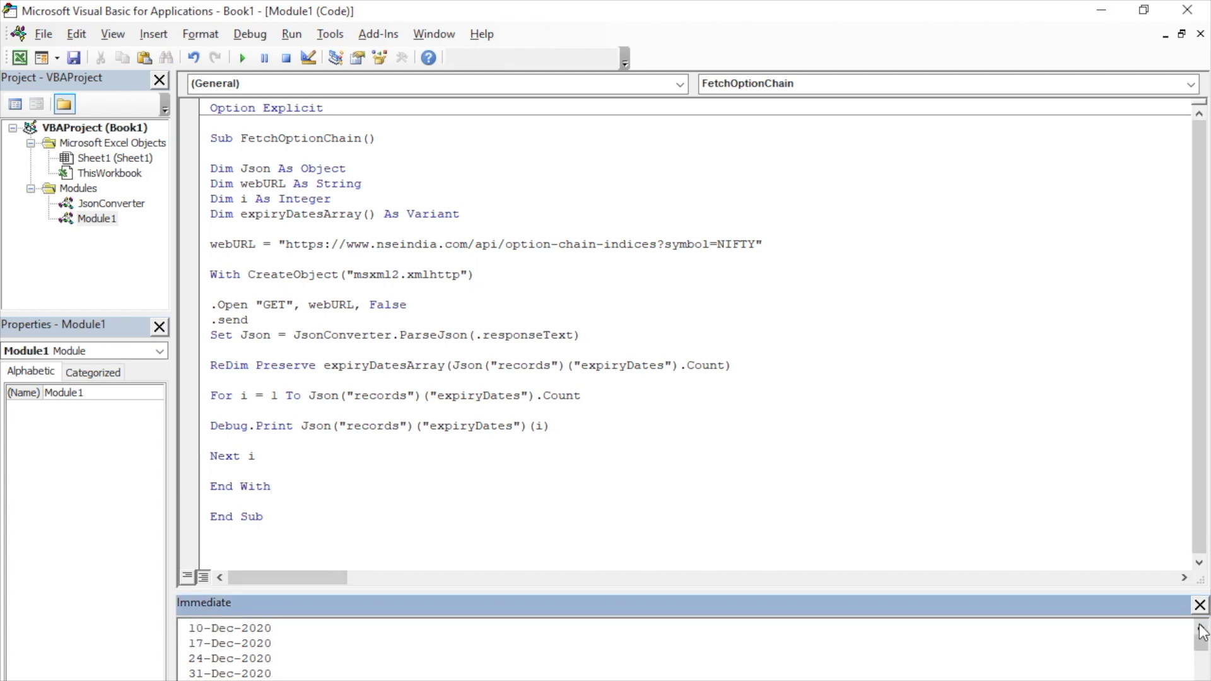
left_click_drag(1201, 632, 1201, 674)
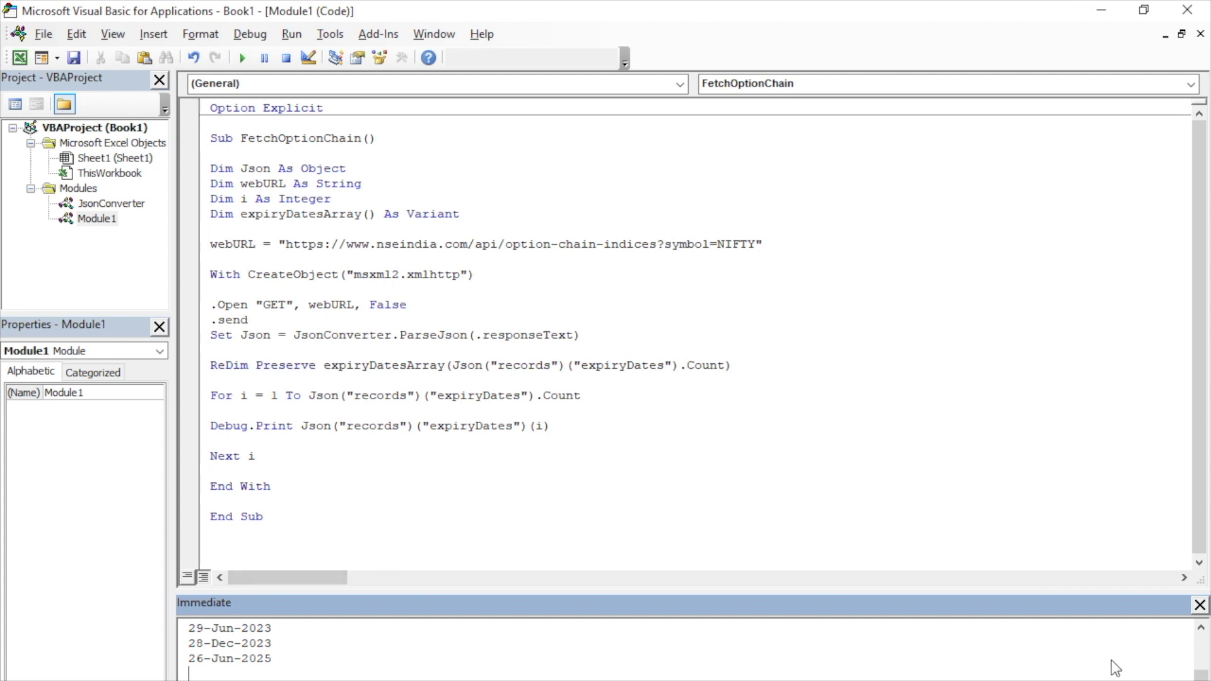
key("alt+F11")
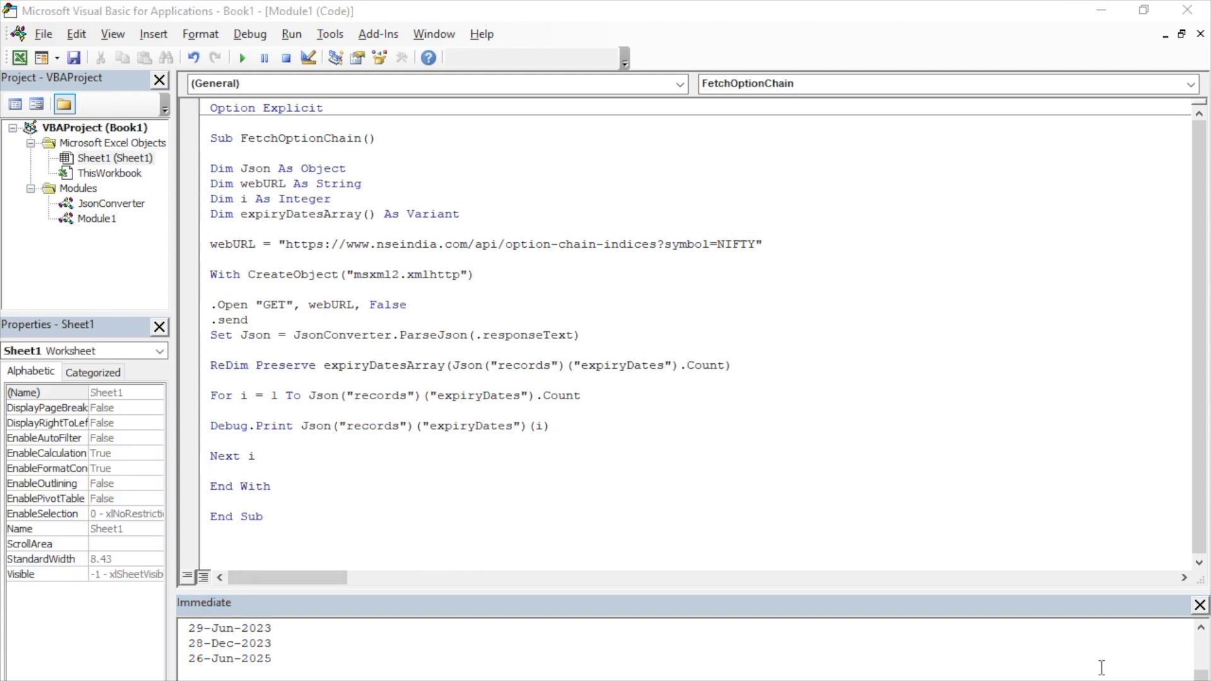
- Save as macro-enabled FetchOptionChainv1.0, then replace Debug.Print with expiryDatesArray(i) =
key("alt+F11")
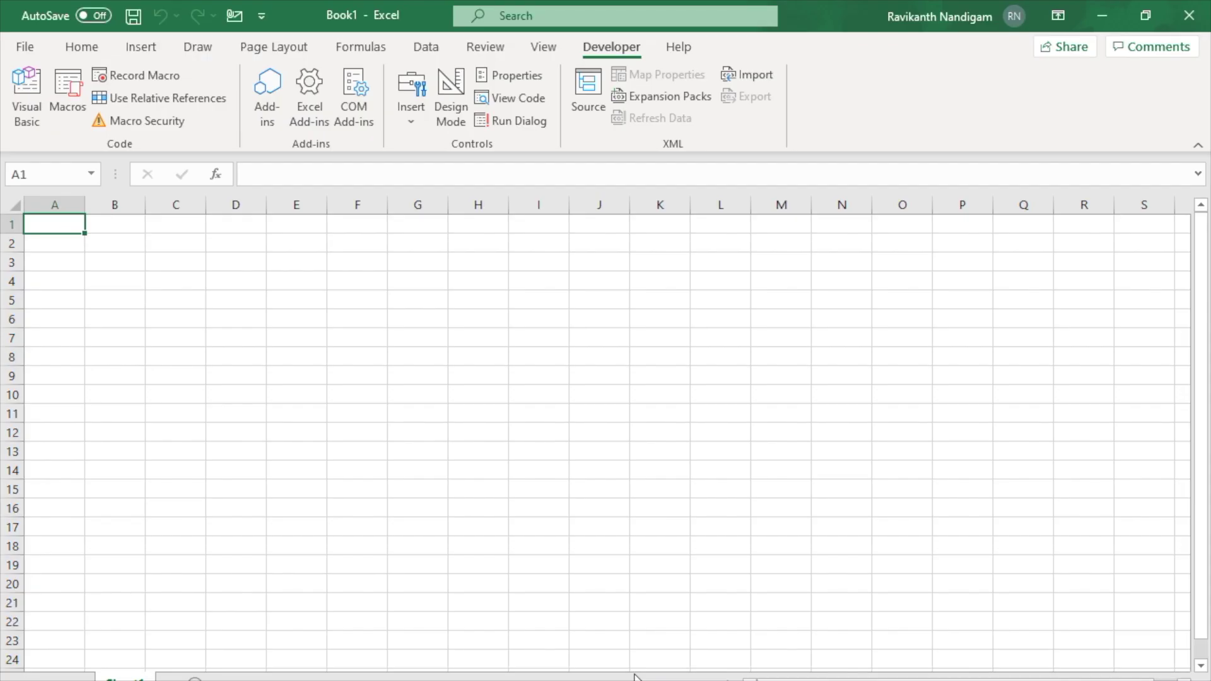
left_click(27, 49)
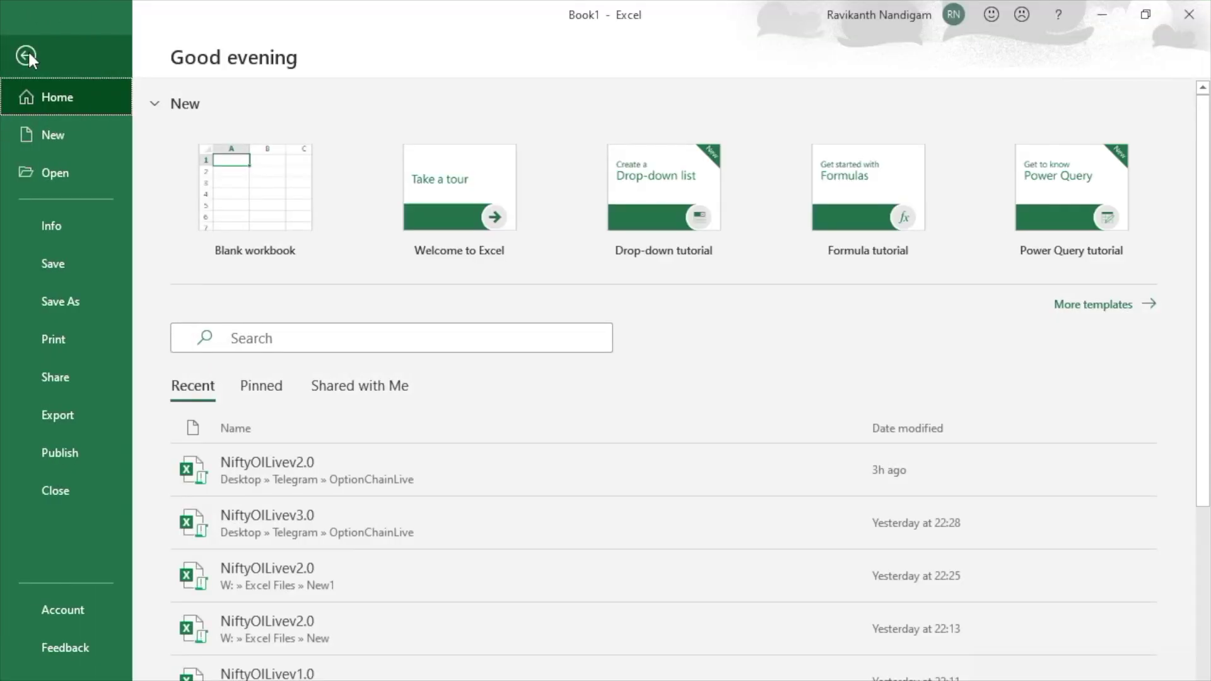
left_click(54, 303)
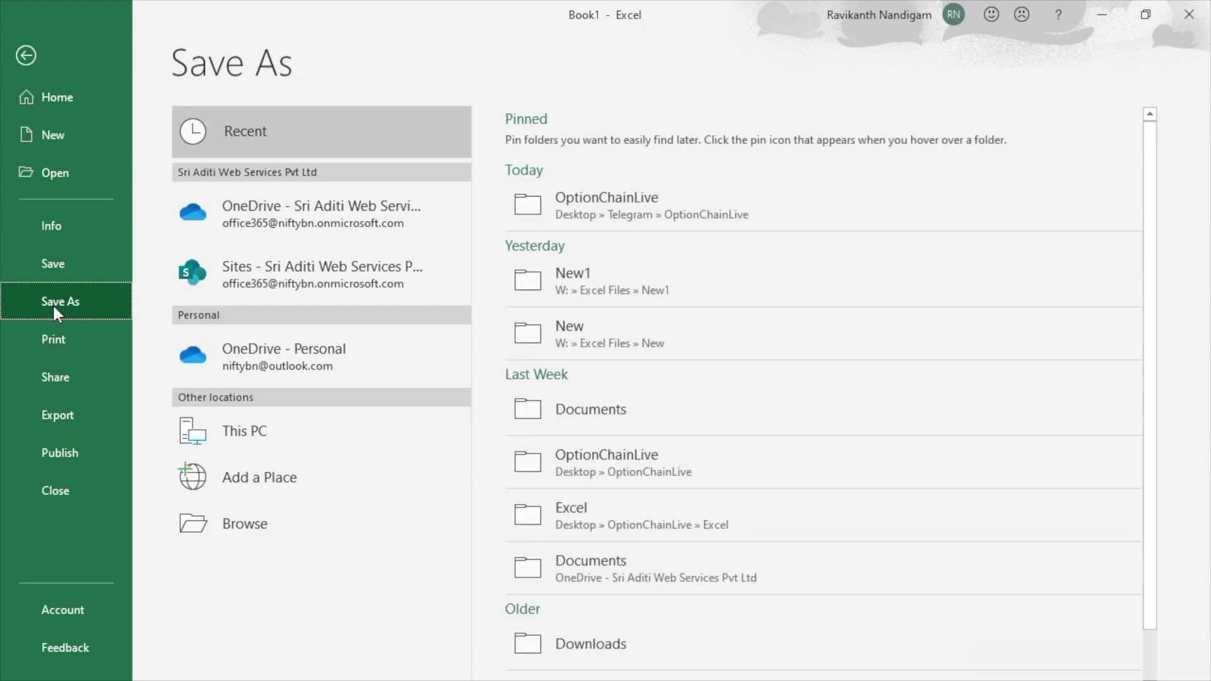
left_click(323, 439)
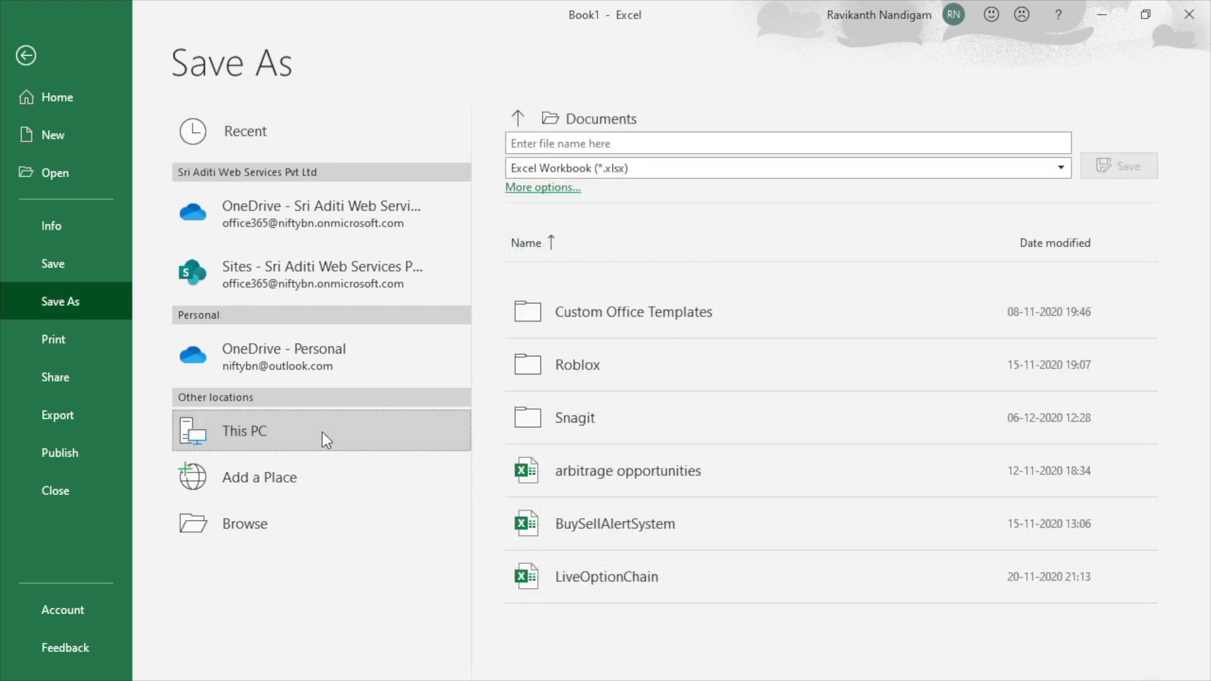
left_click(642, 171)
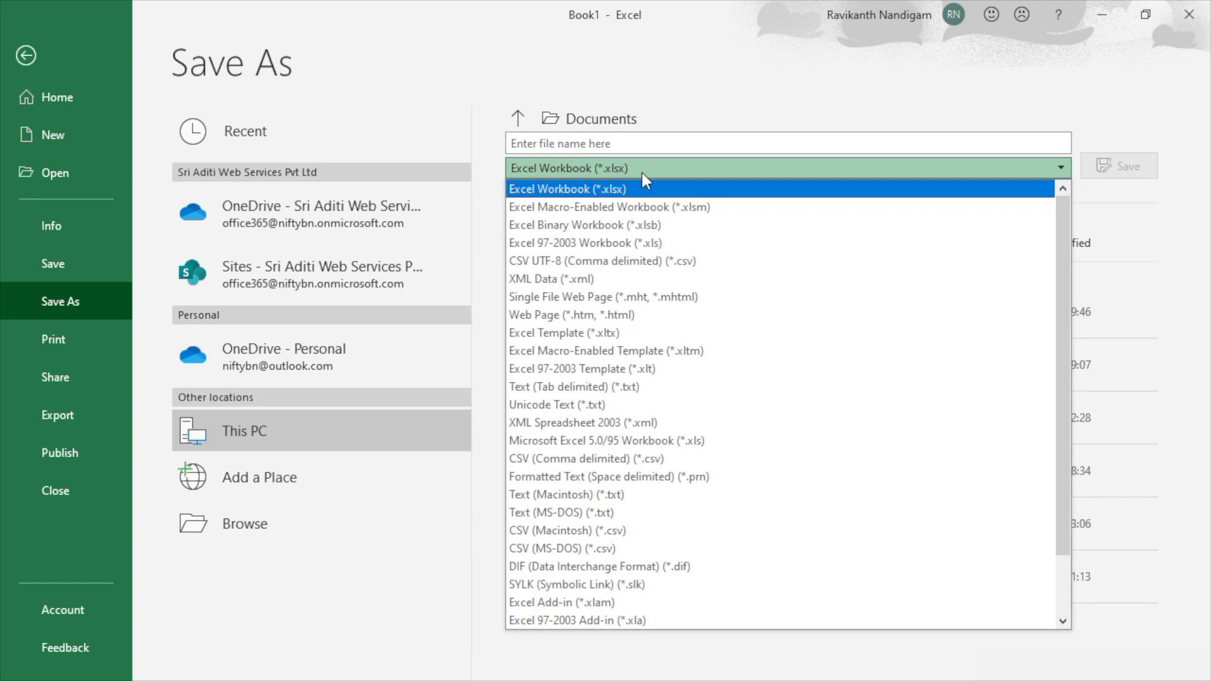
left_click(642, 207)
left_click(677, 141)
type("FetchOptionChainv1.0")
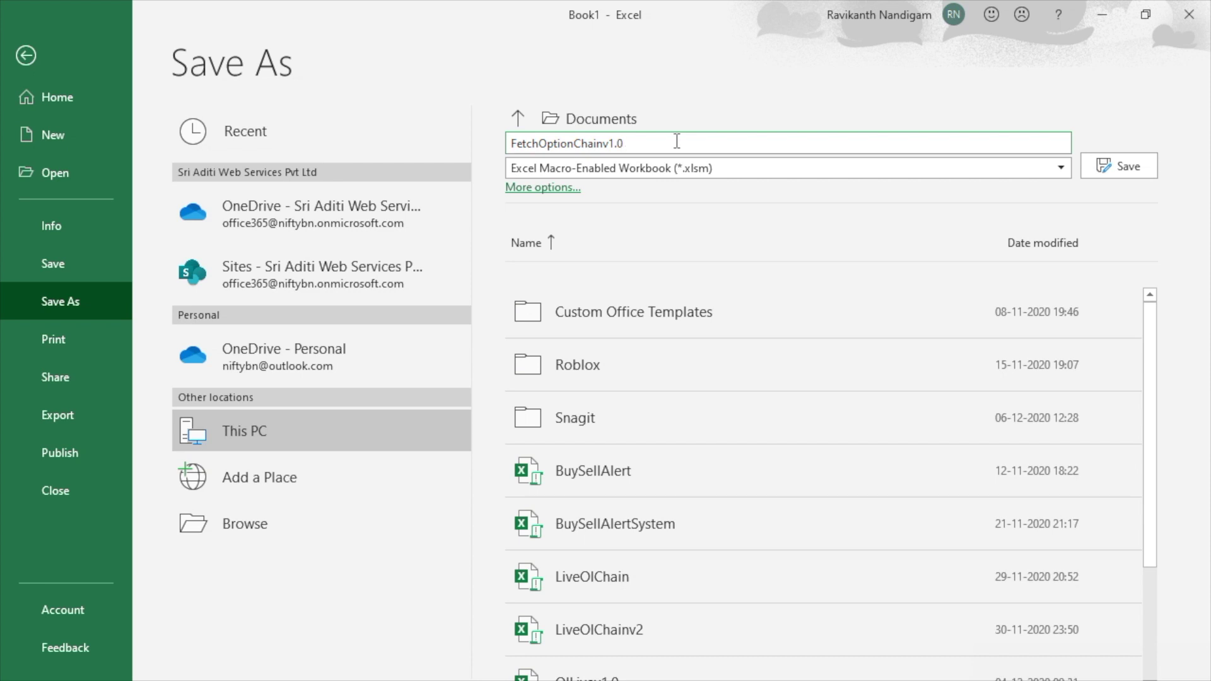
left_click(1127, 168)
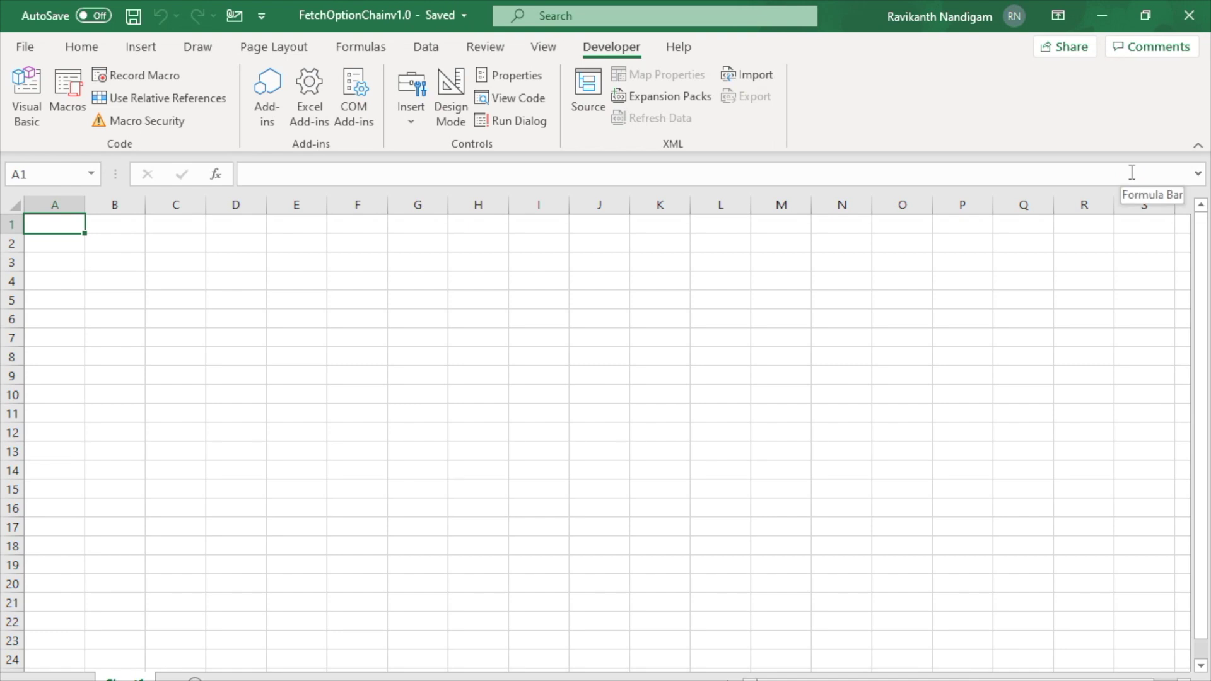
key("alt+F11")
type("expiryDatesArray(i)=")
- Below Dim i, declare j and k As Integer and headerValues As Variant
left_click(675, 424)
left_click(427, 198)
key("Return")
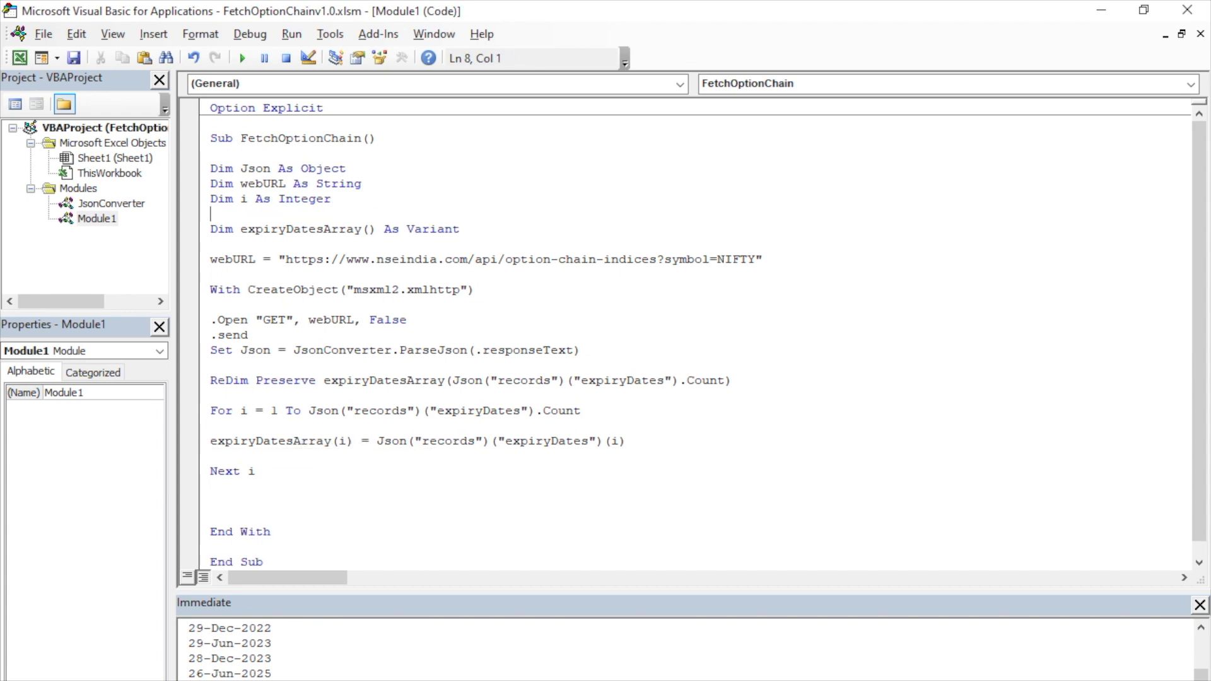
type("Dim j As Inter")
key("Return")
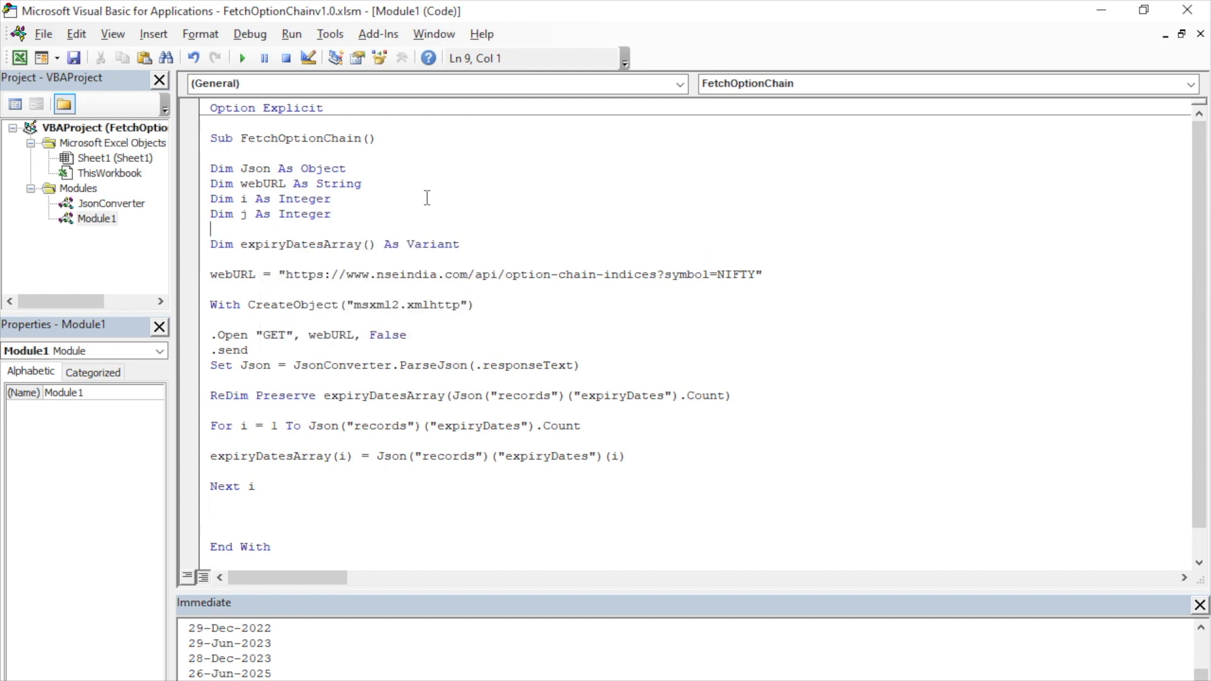
type("Dim k As Integer")
key("Return")
type("Dim headerValues As Varia")
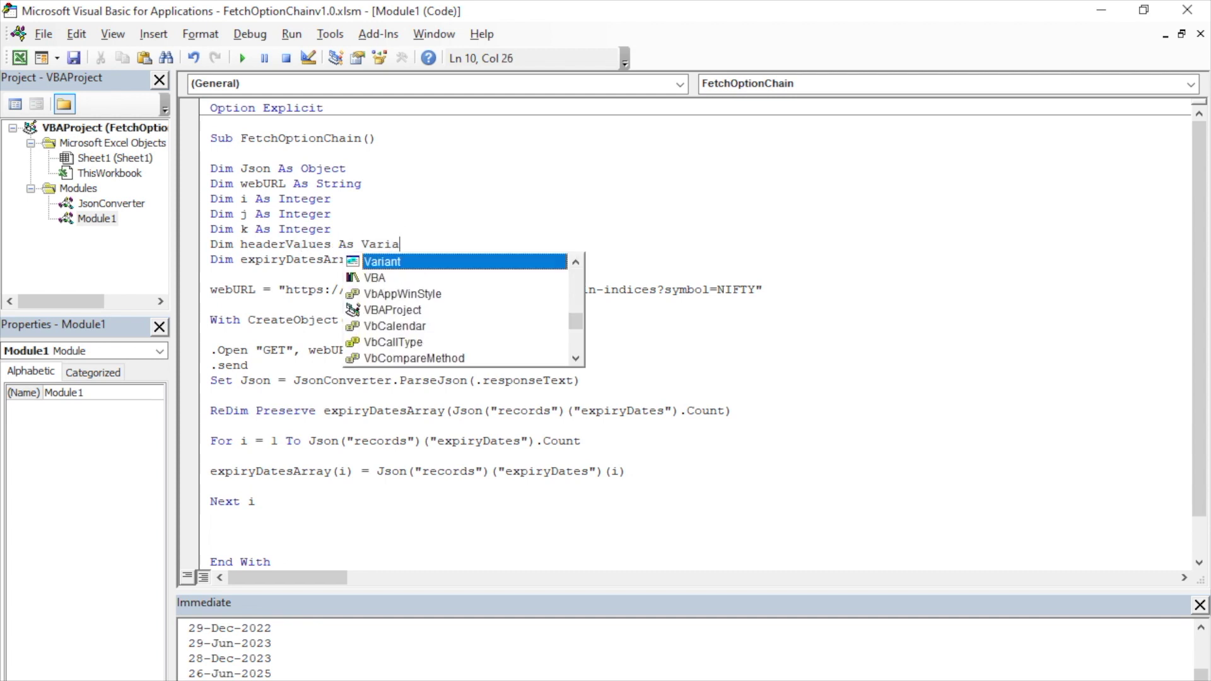
type("nt")
- After Next i, assign headerValues = VBA.Array("OI", "Change in OI", "Strike Price", "Change in OI", "OI")
left_click(291, 530)
type("headerValues = ")
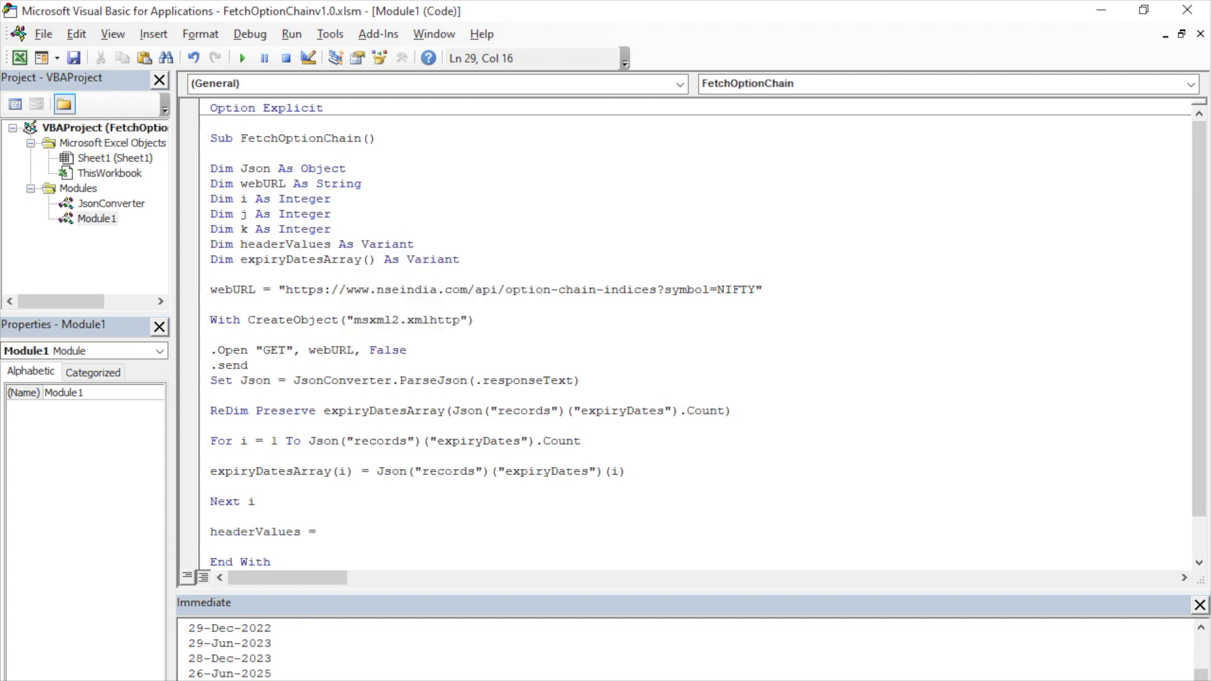
type("VBA.Array(\"\")")
key("Left")
type("\"\",\"\",\"\",\"\",\"\"")
left_click(405, 532)
type("OI")
key("Right")
key("Right")
key("Right")
type("Change in OI")
key("Right")
key("Right")
key("Right")
type("Strike Price")
key("Right")
key("Right")
key("Right")
type("Change in OI")
key("Right")
type("OI")
- Shorten both "Change in OI" labels in the header array to "COI"
left_click_drag(451, 535, 522, 534)
key("Delete")
left_click_drag(606, 534, 681, 535)
key("Delete")
- Write the header values to Range("A1:E1")
key("End")
key("Return")
key("Return")
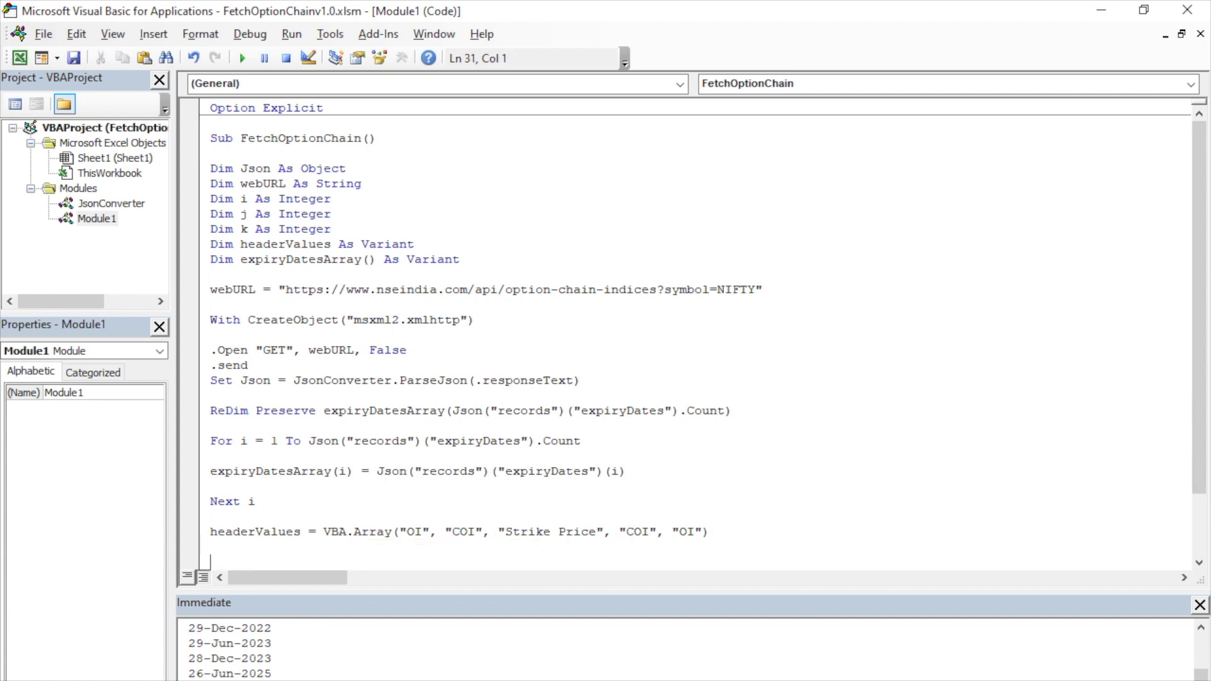
type("Range(\"A1:E1\").Value = header Values")
- Fix the "header Values" typo and set the row counter j = 2
key("ctrl+Left")
key("BackSpace")
key("End")
key("Return")
key("Return")
type("j = 2")
key("Return")
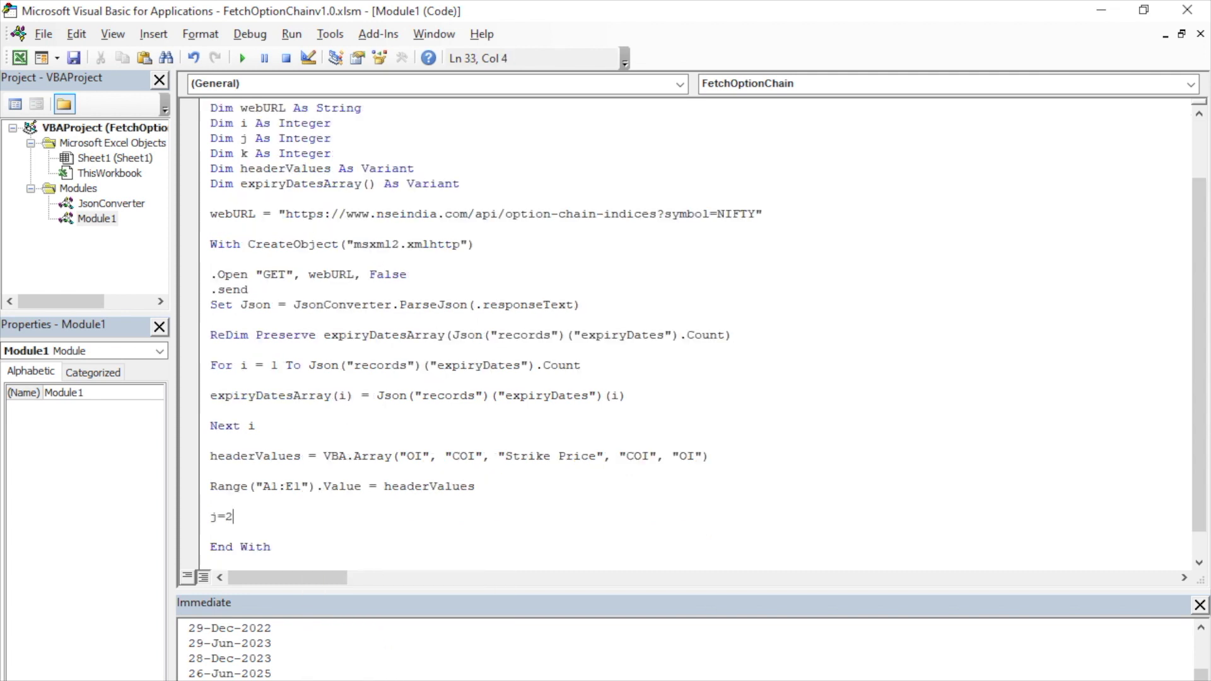
key("Return")
- Loop over records data rows whose expiryDate matches the first expiry date, setting k = 1
type("For i = 1 To Json(\"records\")(\"data\").Count")
key("Return")
key("Return")
type("If Json()()() = Json()()() Then\"records\"\"data\"i\"expiryDate\"")
key("Right")
key("Right")
key("Right")
type("\"records\"\"expiryDates\"1")
key("End")
key("Return")
type("k = 1")
- When CE exists, write its changeinOpenInterest to Cells(j, k+1) and openInterest to Cells(j, k)
key("Return")
key("Return")
type("If IsObject(Json()()()())\"records\"\"data\"i\"CE\" Then")
key("Return")
key("Return")
type("Cells(j,k+1).Value=Json()()()()()\"records\"\"data\"i\"CE\"\"changeinOpenInterest\"")
key("Return")
type("Cells(j,k).Value=Json(\"records\")(\"data\")(i)(\"CE\")(\"changeinOpenInterest\")")
left_click_drag(597, 502, 656, 503)
type("open")
- Edit the copied lines to write strikePrice, then add j = j + 1 and End If
key("Return")
- Add an Else branch writing empty values, plus a copied block for PE openInterest
type("Else")
key("Return")
type("Cells(j, k + 1).Value = Json(\"records\")(\"data\")(i)(\"CE\")(\"changeinOpenInterest\") Cells(j, k).Value = Json(\"records\")(\"data\")(i)(\"CE\")(\"openInterest\")")
type("\"\"")
type("If IsObject(Json(\"records\")(\"data\")(i)(\"CE\")) Then  Cells(j, k + 1).Value = Json(\"records\")(\"data\")(i)(\"CE\")(\"changeinOpenInterest\") Cells(j, k).Value = Json(\"records\")(\"data\")(i)(\"CE\")(\"openInterest\") Else Cells(j, k + 1).Value = \"\" Cells(j, k).Value = \"\"  End If")
type("PE4PE\")(\"openInterest")
left_click(843, 393)
key("ctrl+v")
type("2")
type("strikePrice\")")
mouse_move(210, 441)
left_mouse_down()
mouse_move(377, 456)
mouse_move(835, 458)
left_mouse_up()
key("ctrl+v")
type("\"\"")
left_click_drag(391, 471, 719, 473)
key("ctrl+v")
- Close the loop with Next i and run the macro
key("Return")
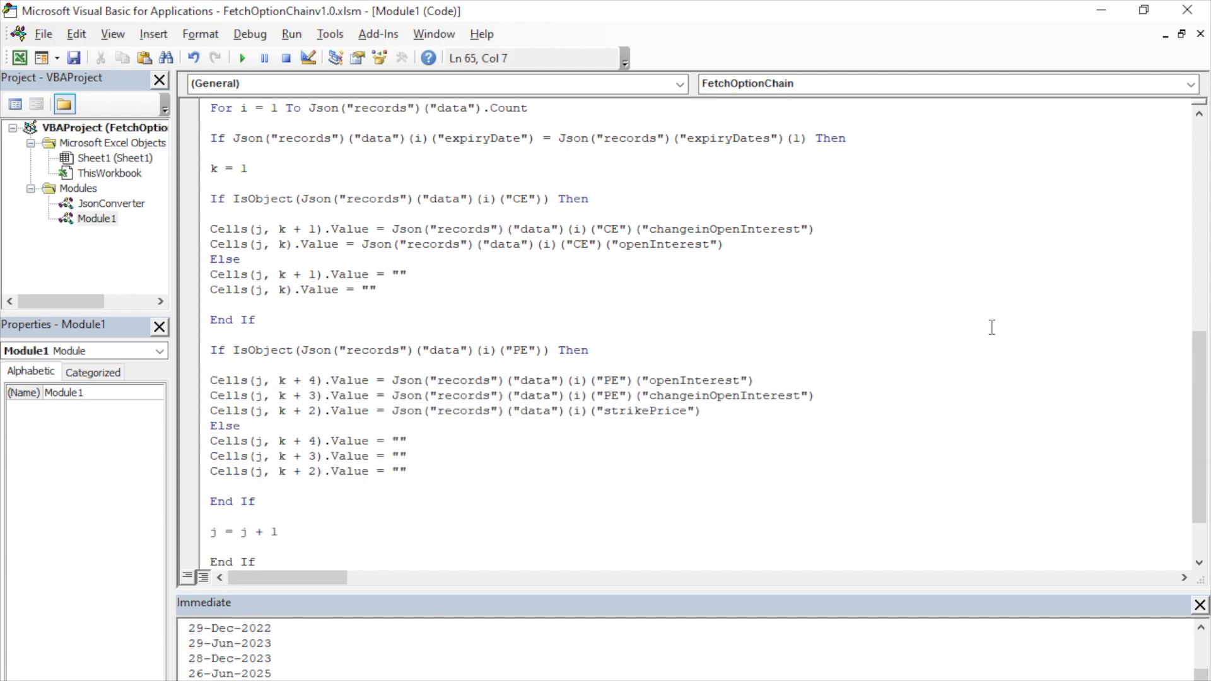
type("j = j + 1  End If")
scroll(694, 378, "down", 2)
key("Return")
key("Return")
type("Next i")
scroll(1198, 315, "down", 2)
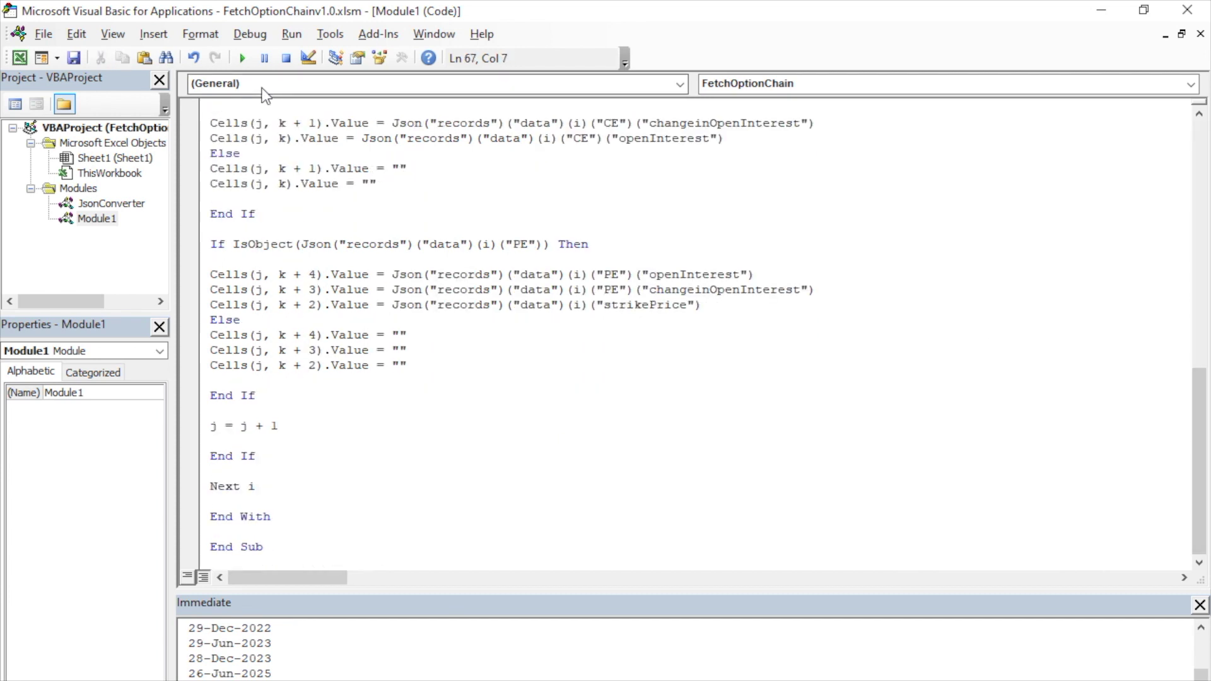
left_click(240, 62)
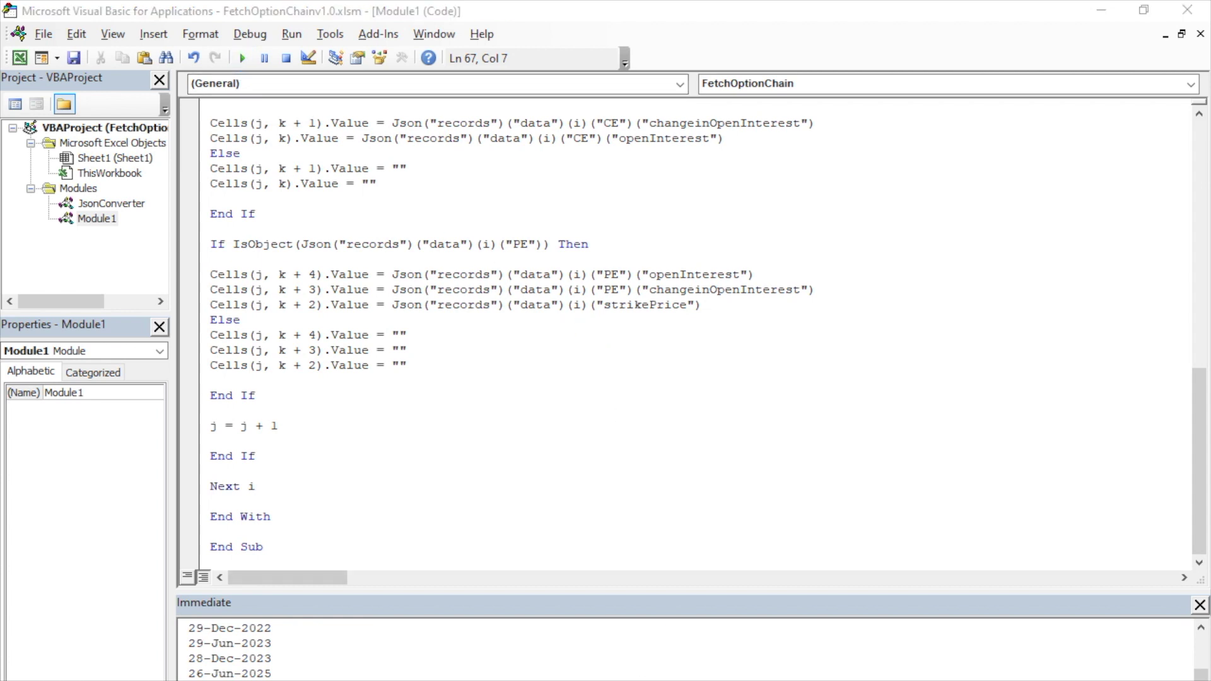
- Switch to Excel and scroll Sheet1 to review the OI, COI and strike-price rows
key("alt+F11")
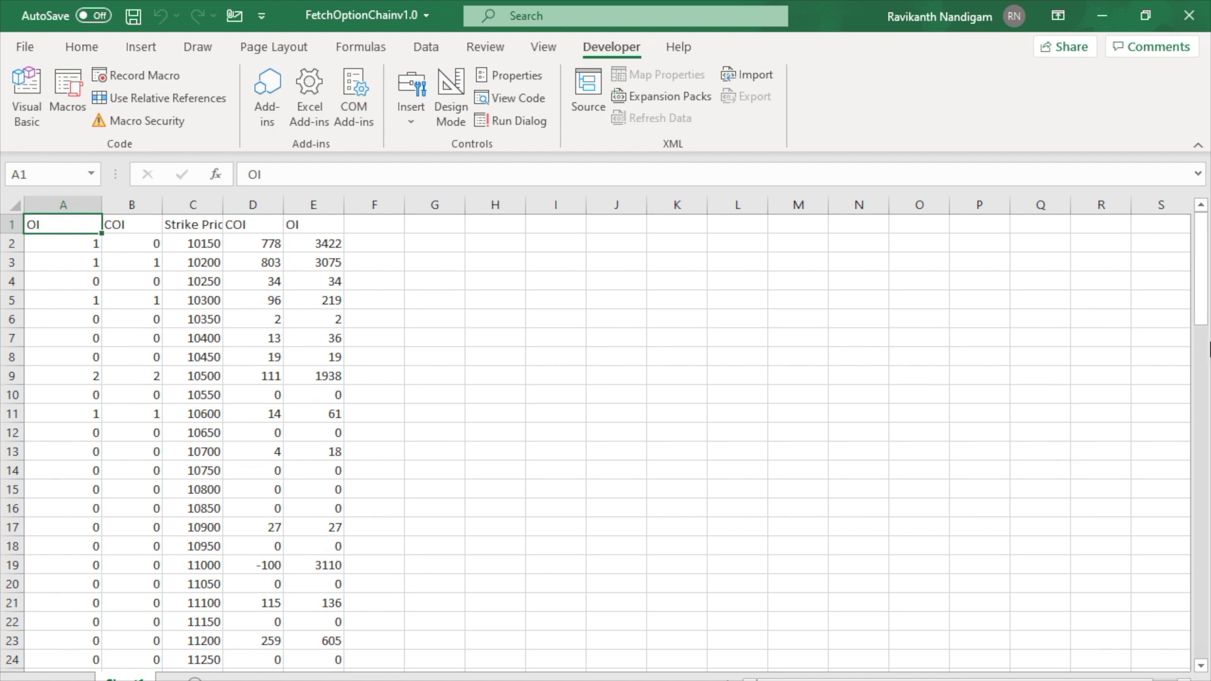
left_click_drag(1203, 299, 1156, 648)
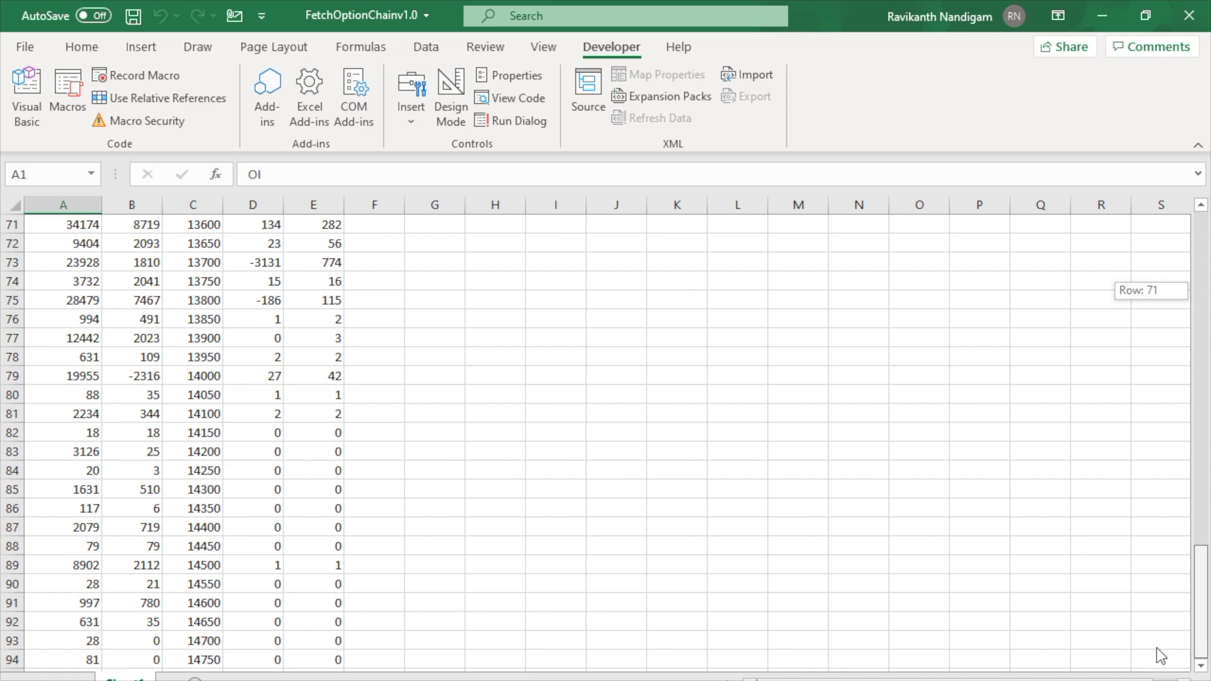
- Send request headers Content-Type: application/json and If-Modified-Since: Sat, 1 Jan 2000 00:00:00 GMT
key("alt+F11")
type(".setRequestHeader \"\",\"\"")
key("Left")
key("Left")
key("Left")
type("Content-Type")
key("Right")
key("Right")
key("Right")
type("application/json")
key("Right")
key("Return")
type(".set")
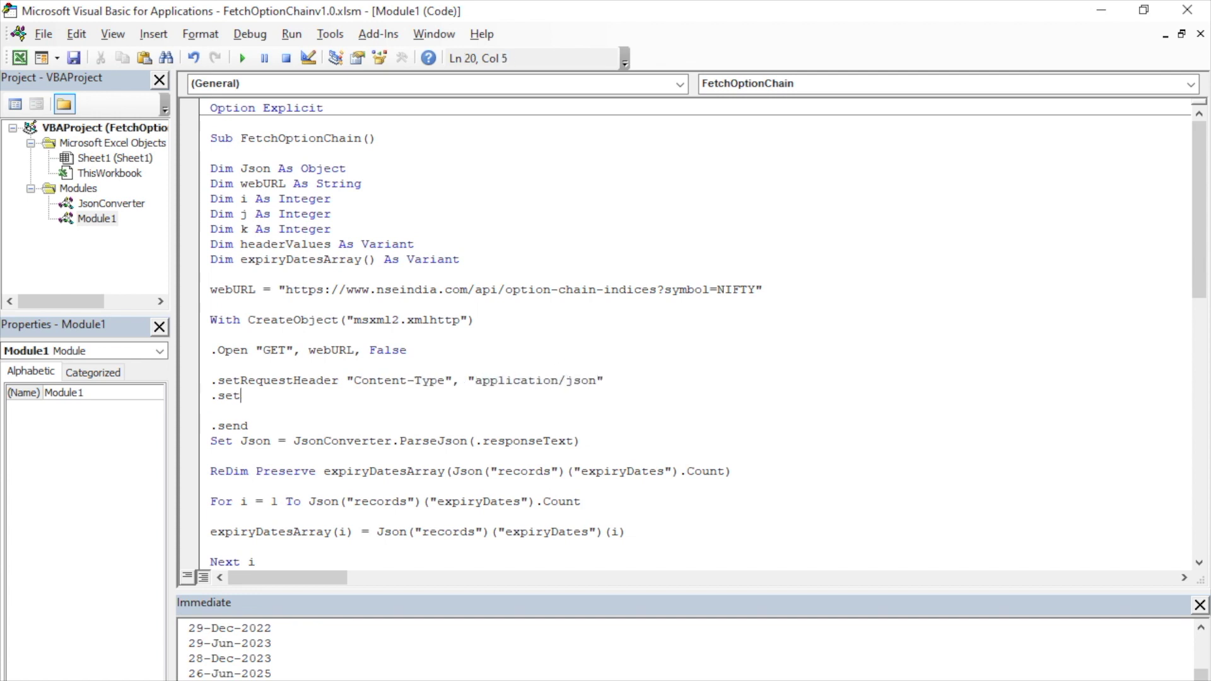
type("RequestHeader \"\",\"\"")
type("If-Modified-Since")
key("Right")
key("Right")
key("Right")
type("Sat, 1 Jan 2000 00:00:00 GMT")
- Insert Cells.Clear after Next i so the sheet is cleared first
key("Down")
key("Down")
key("Down")
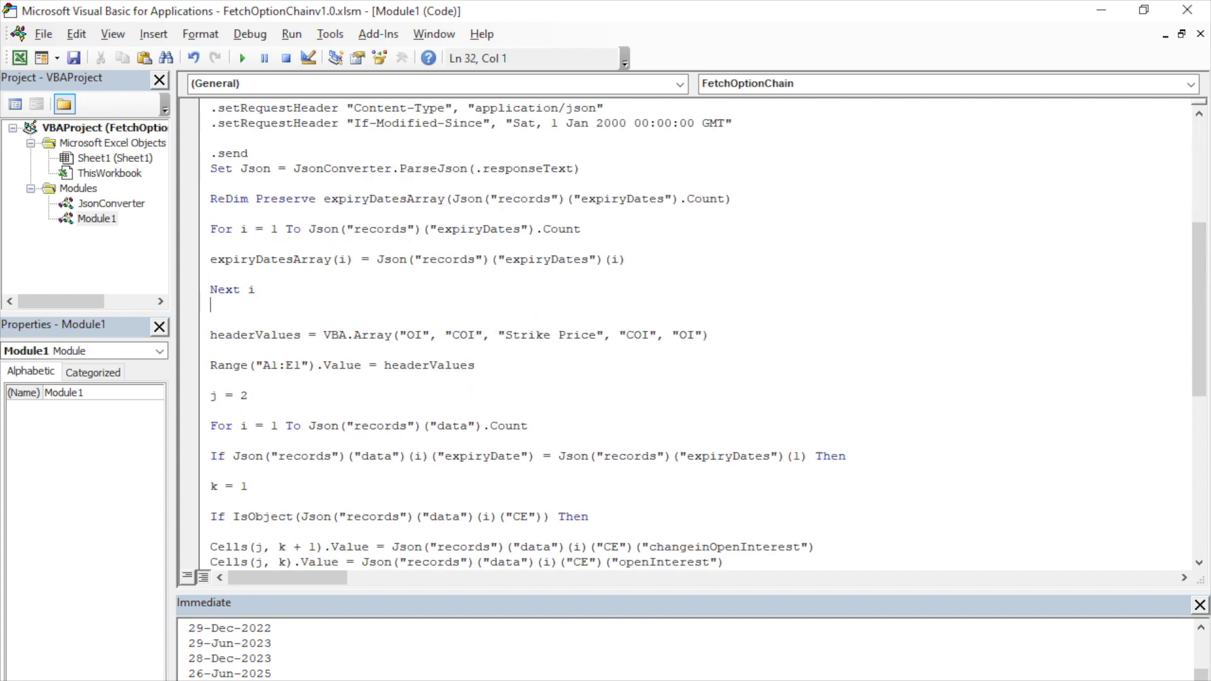
key("Return")
type("Cells.")
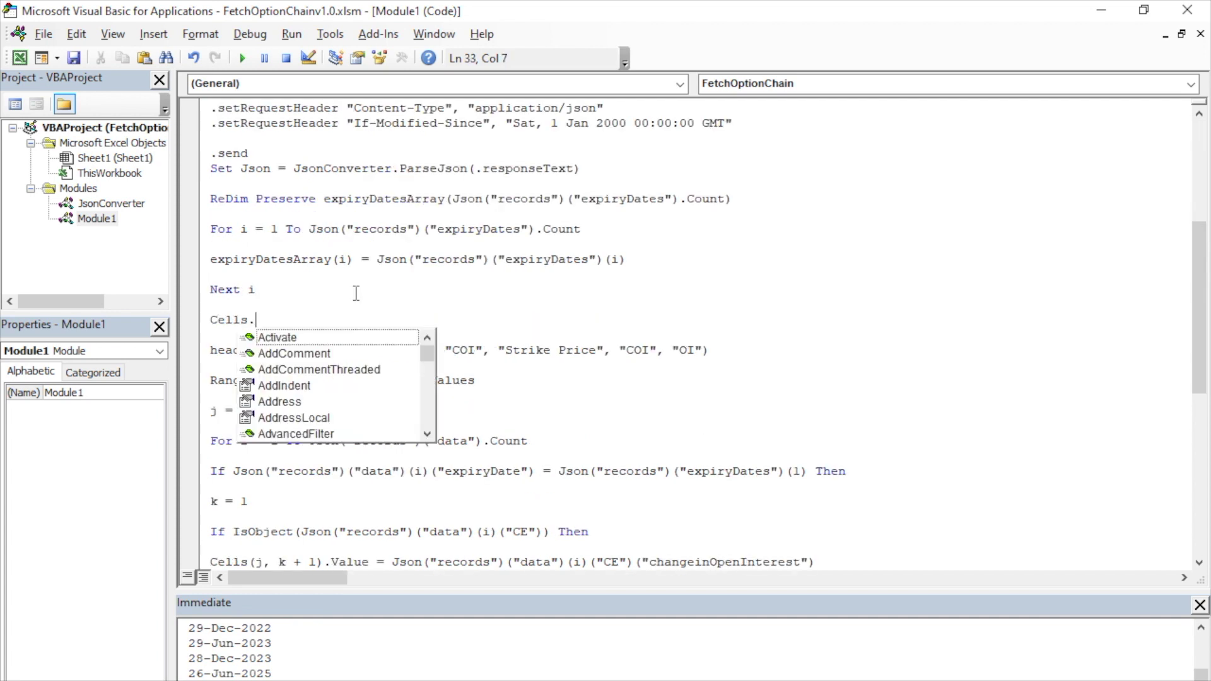
type("Clear")
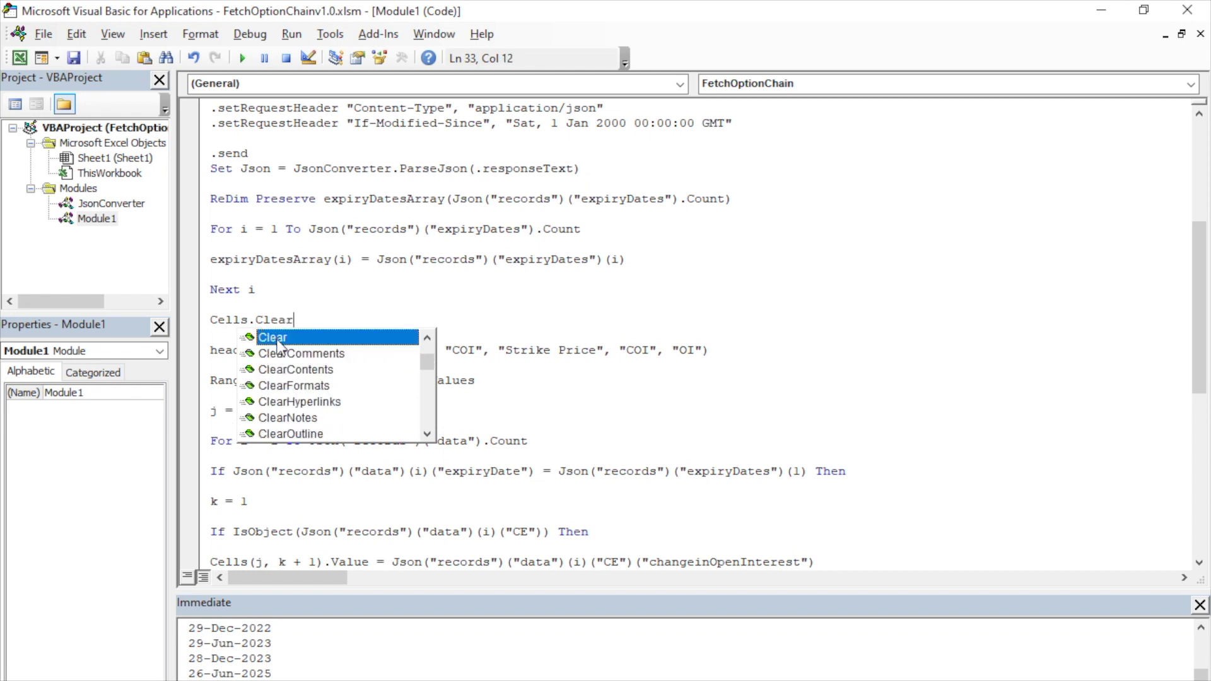
key("Escape")
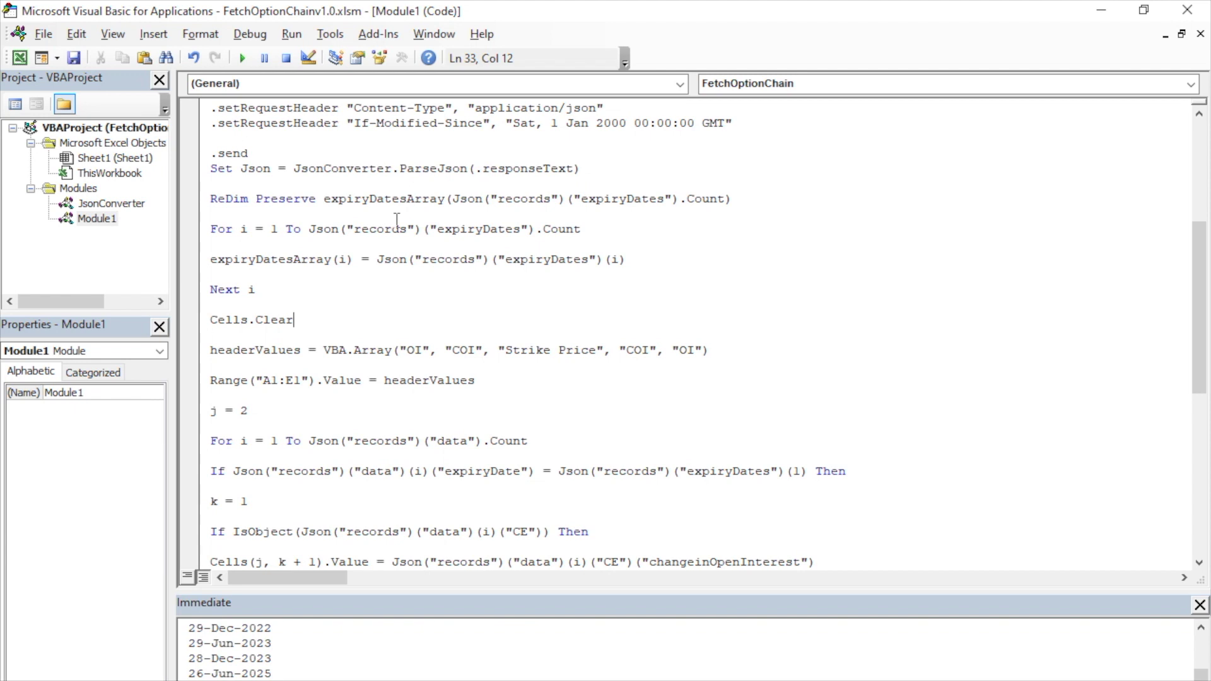
- Rerun the macro and scroll Sheet1 to check rows reaching strike 14750
left_click(242, 60)
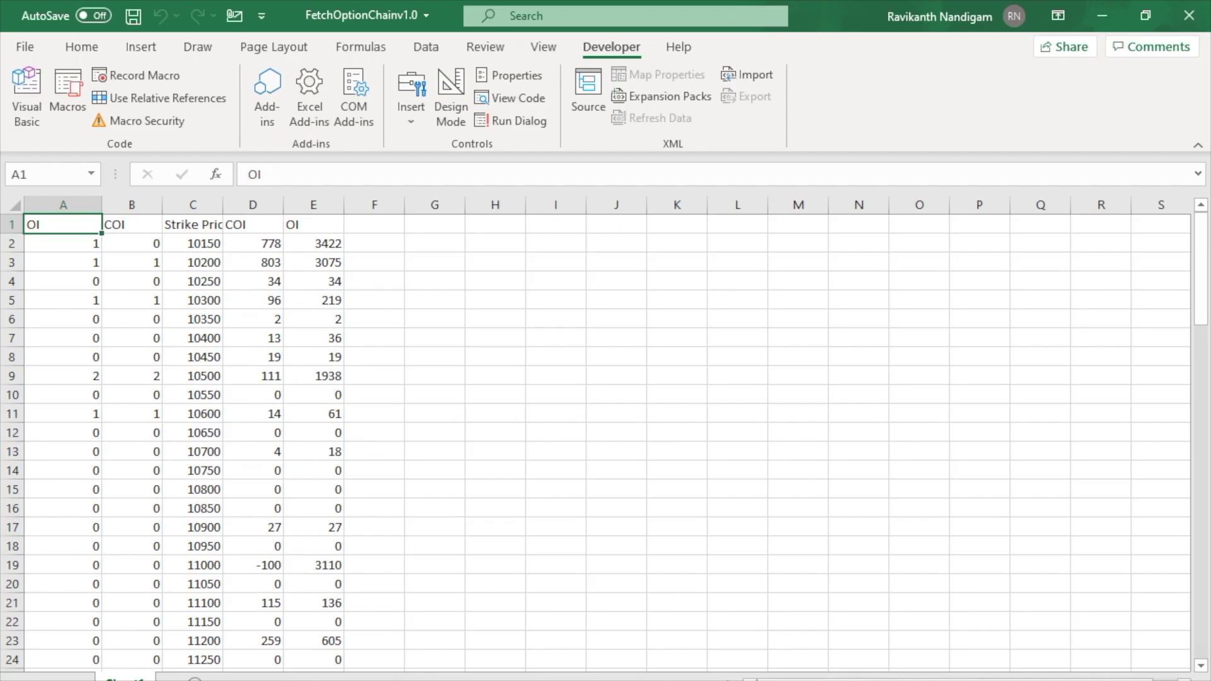
left_click_drag(1200, 313, 1178, 675)
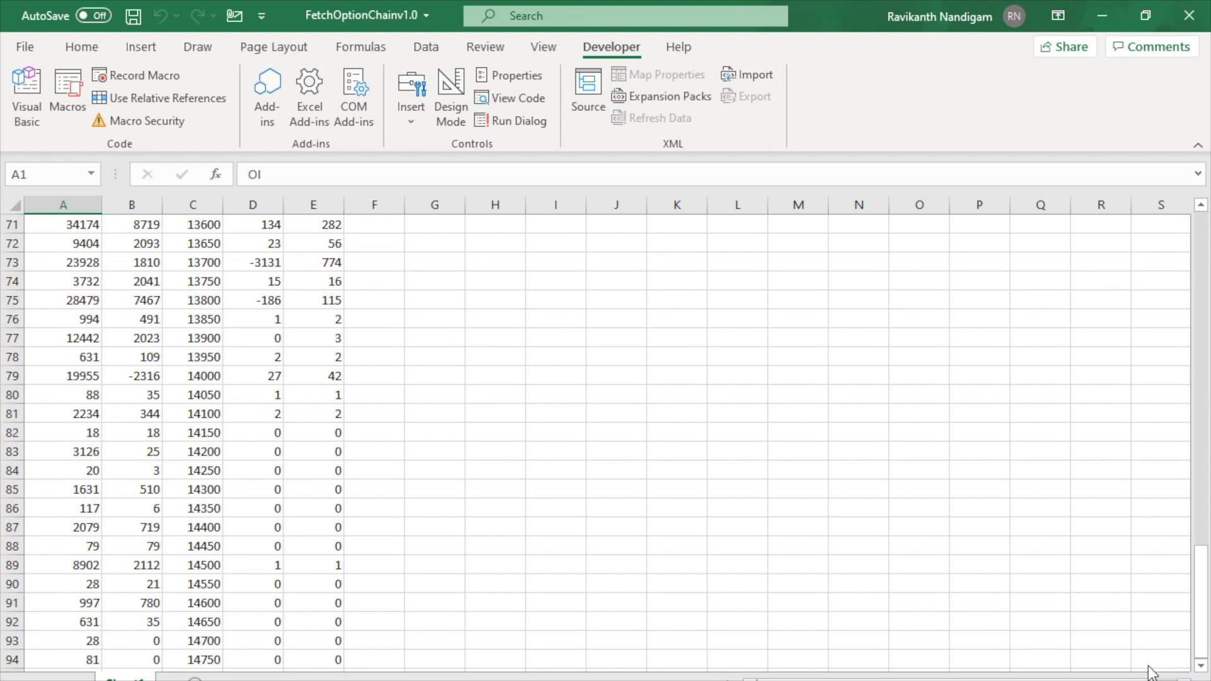